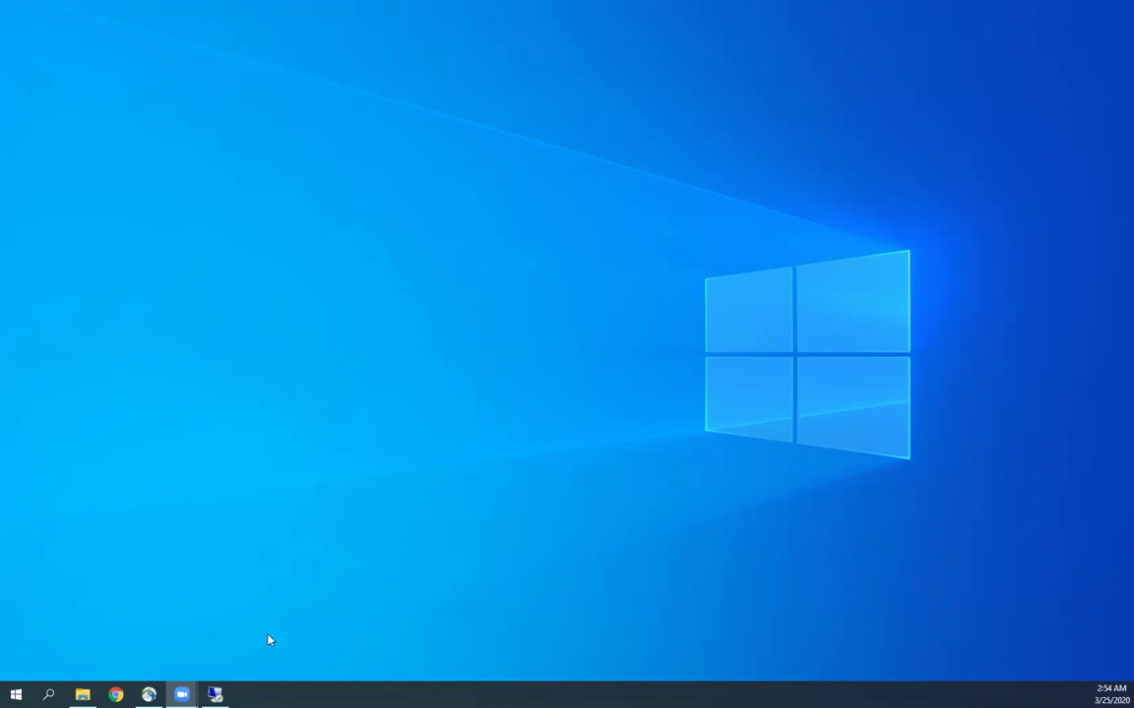
Step: Bring the remote desktop session showing Expedition in Firefox to the front
left_click(214, 695)
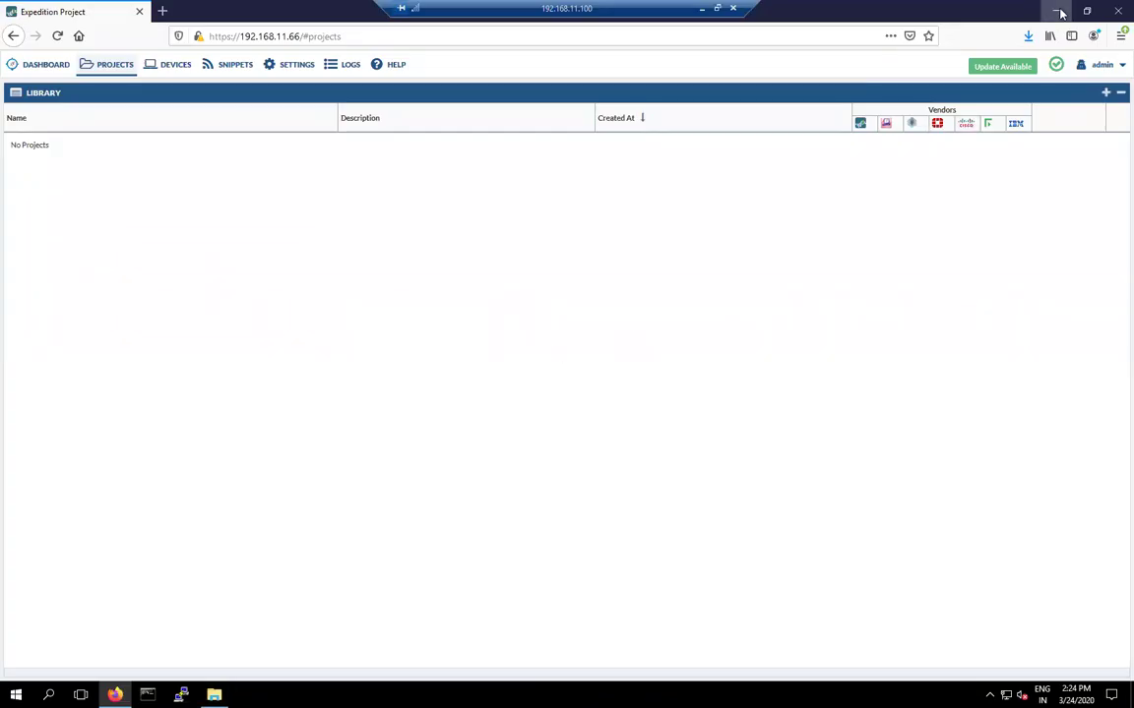
Step: Close the Downloads folder window and return to the Expedition dashboard in Firefox
left_click(1056, 11)
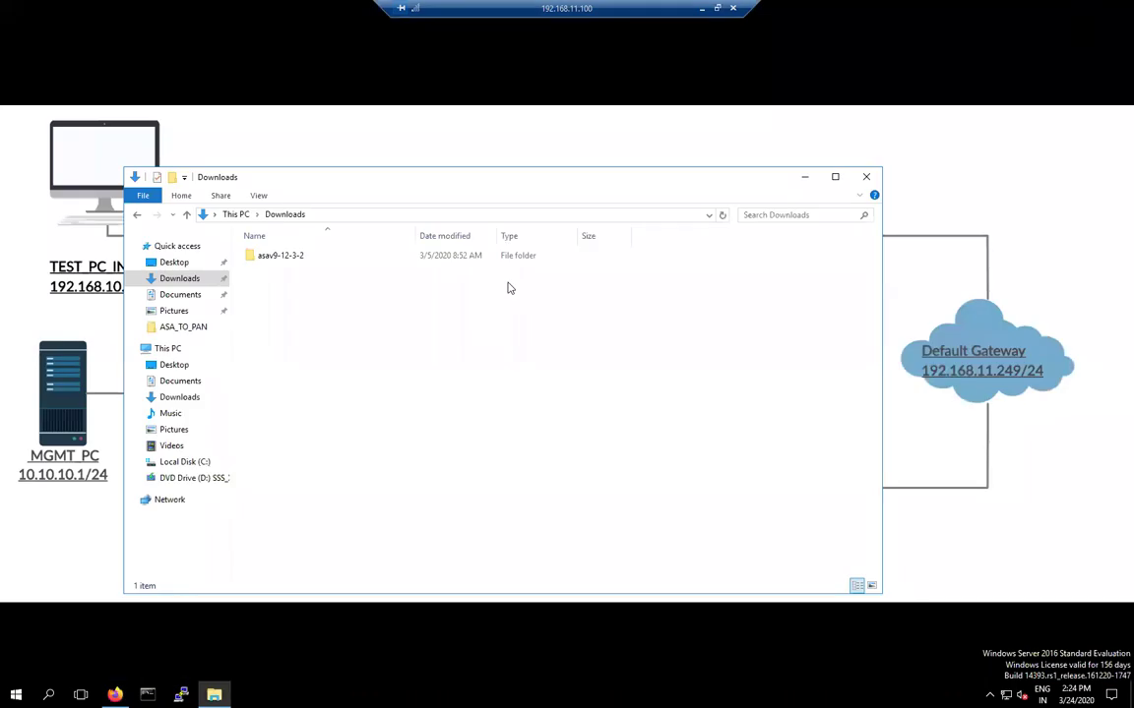
left_click(866, 176)
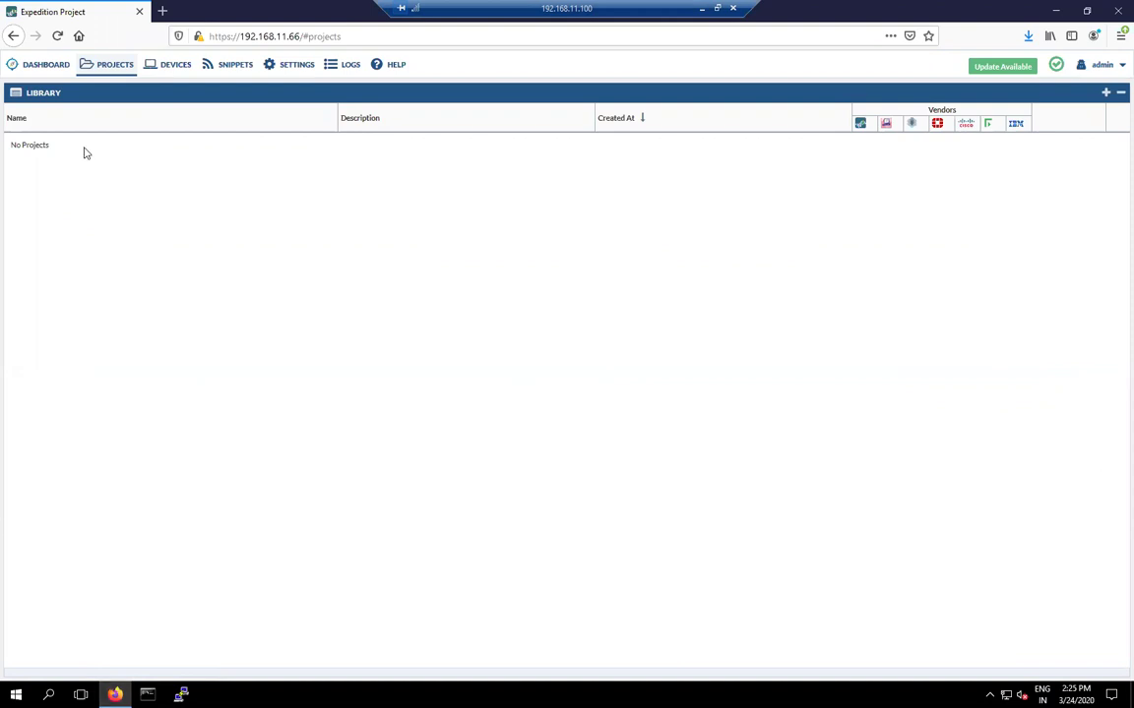
left_click(43, 66)
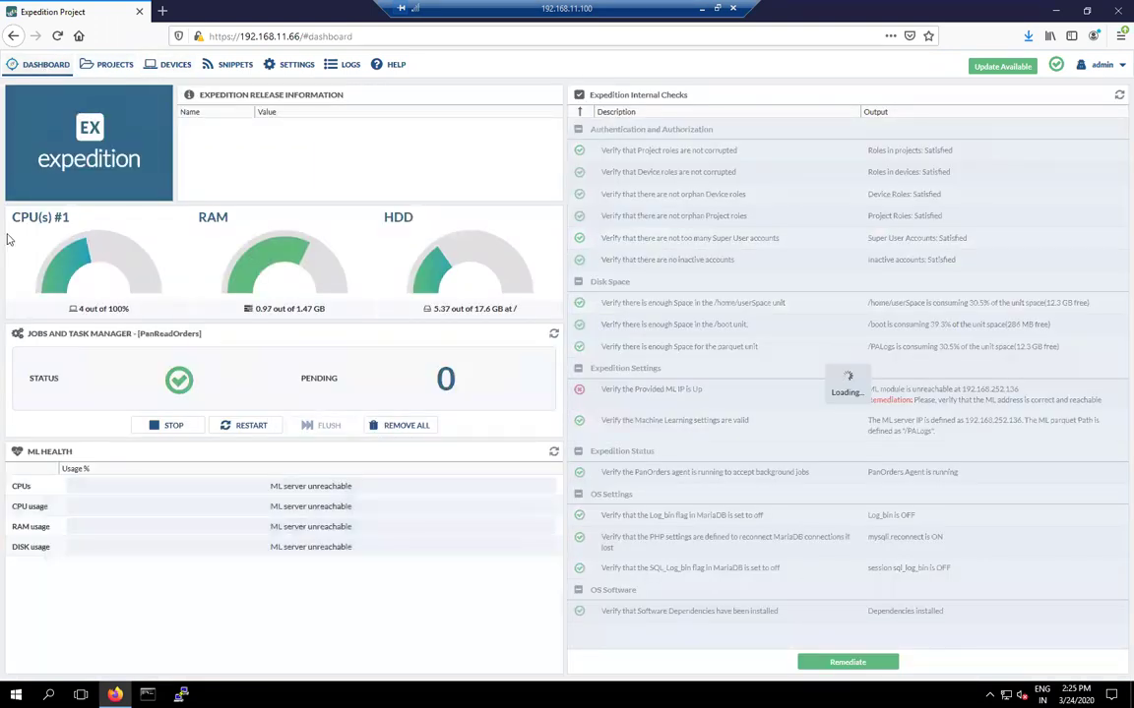
Step: Add a new project named ASATOPA from the Projects library
left_click(110, 67)
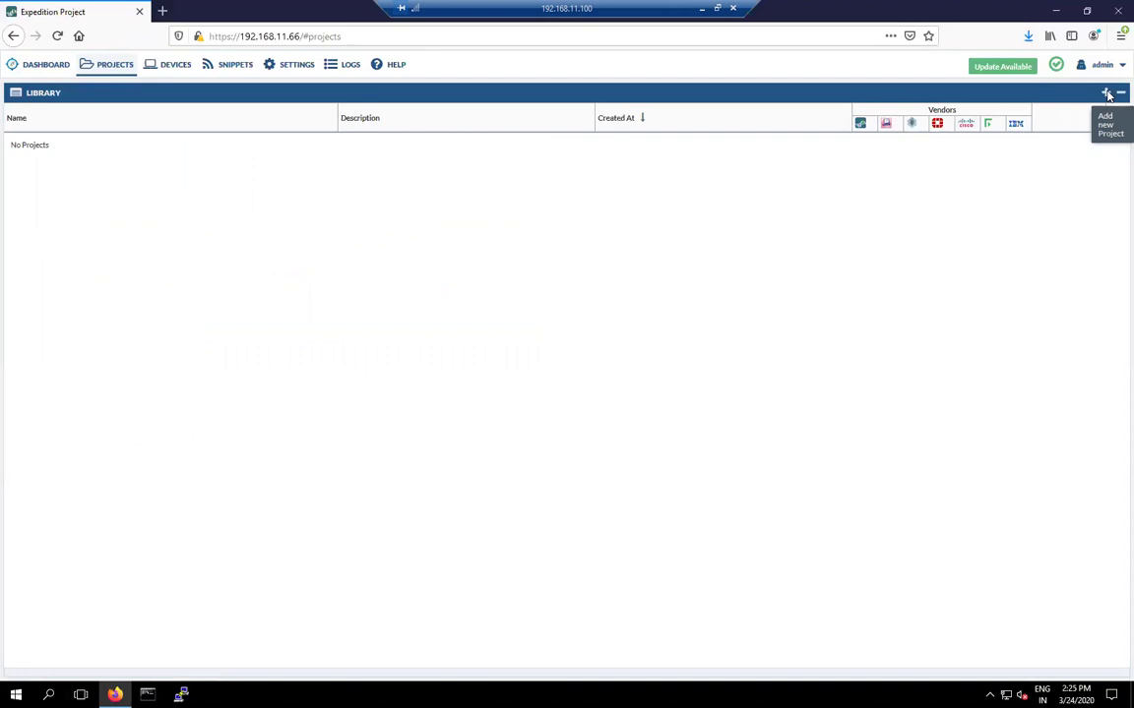
left_click(1106, 93)
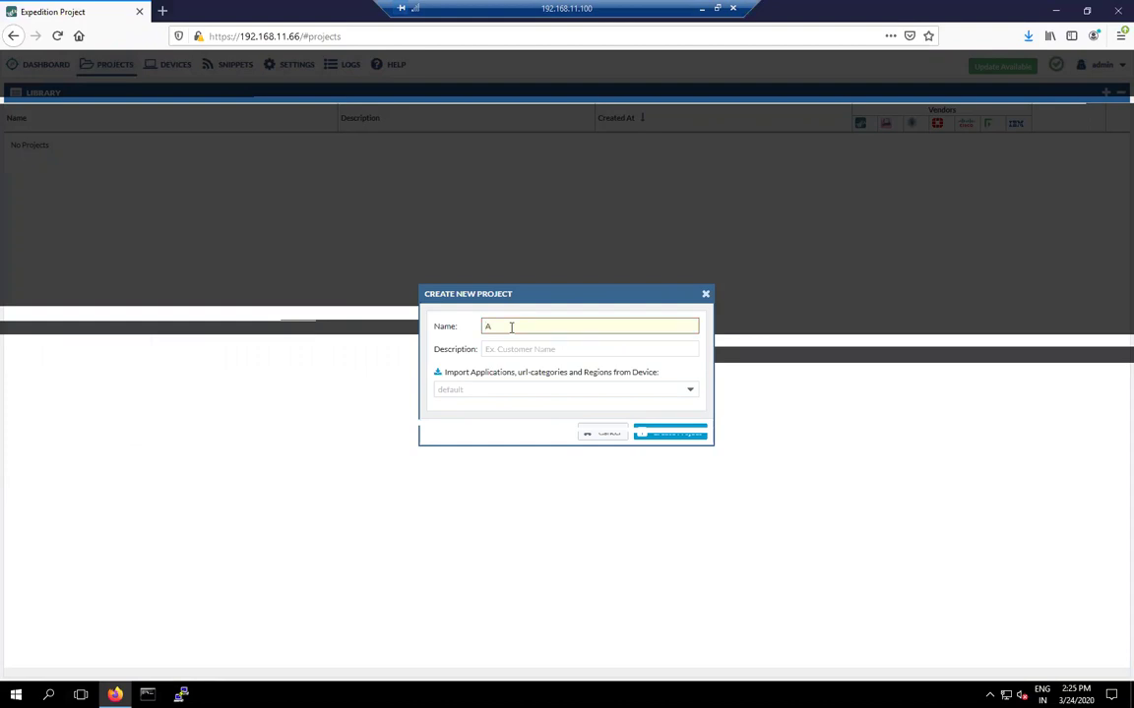
type("SATOPA")
left_click(676, 439)
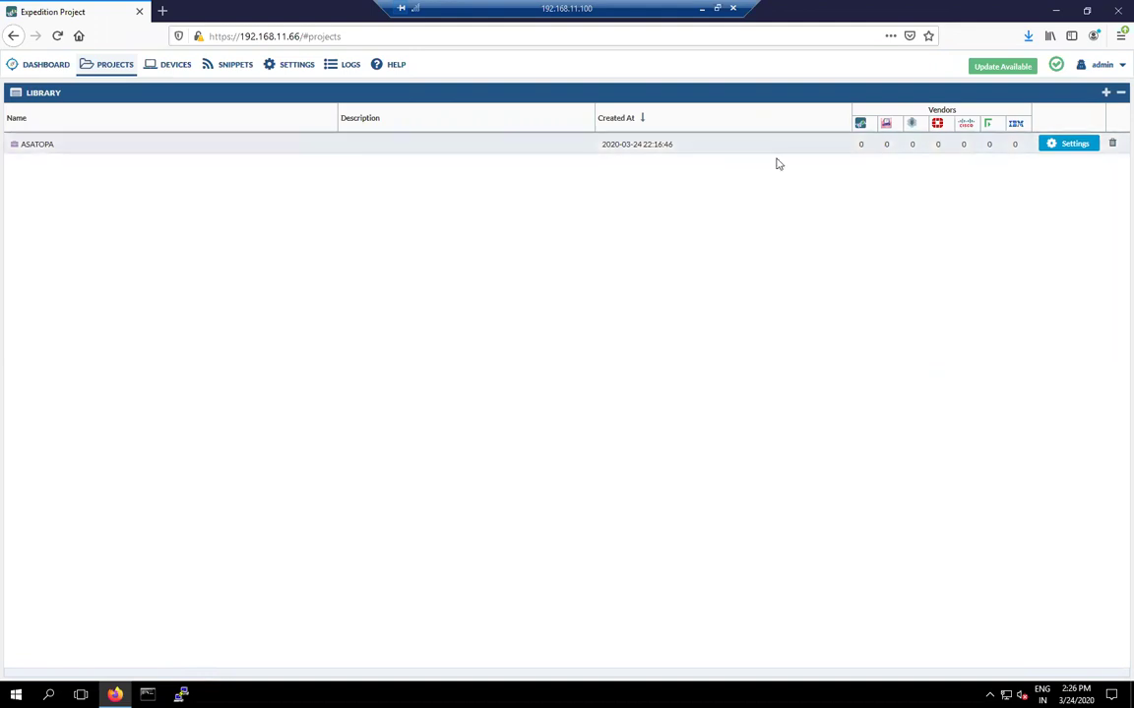
Step: Open ASATOPA, upload the PAN_01 Palo Alto XML configuration, and return to its Global Summary
left_click(38, 145)
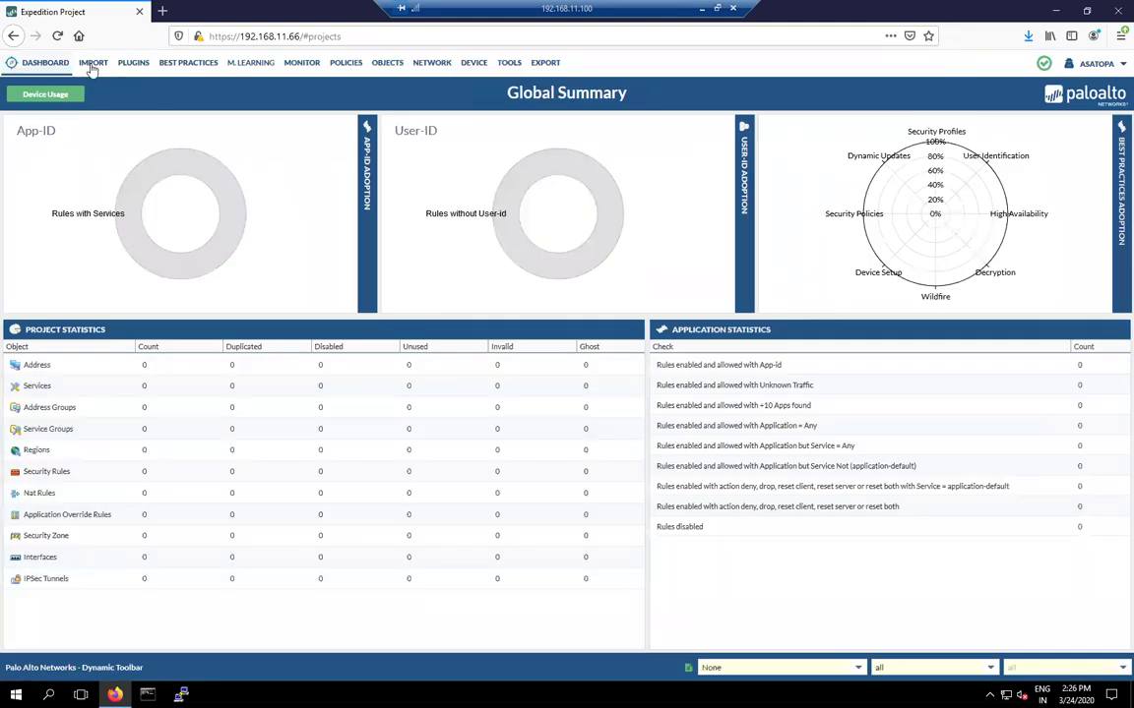
left_click(93, 65)
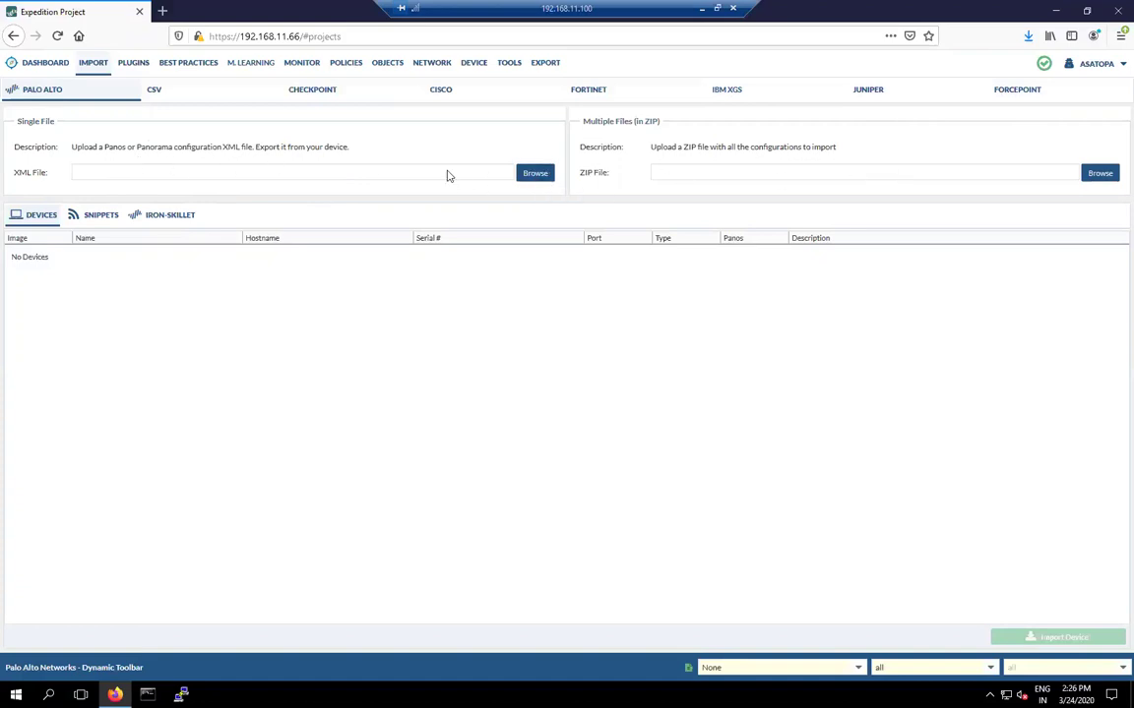
left_click(536, 174)
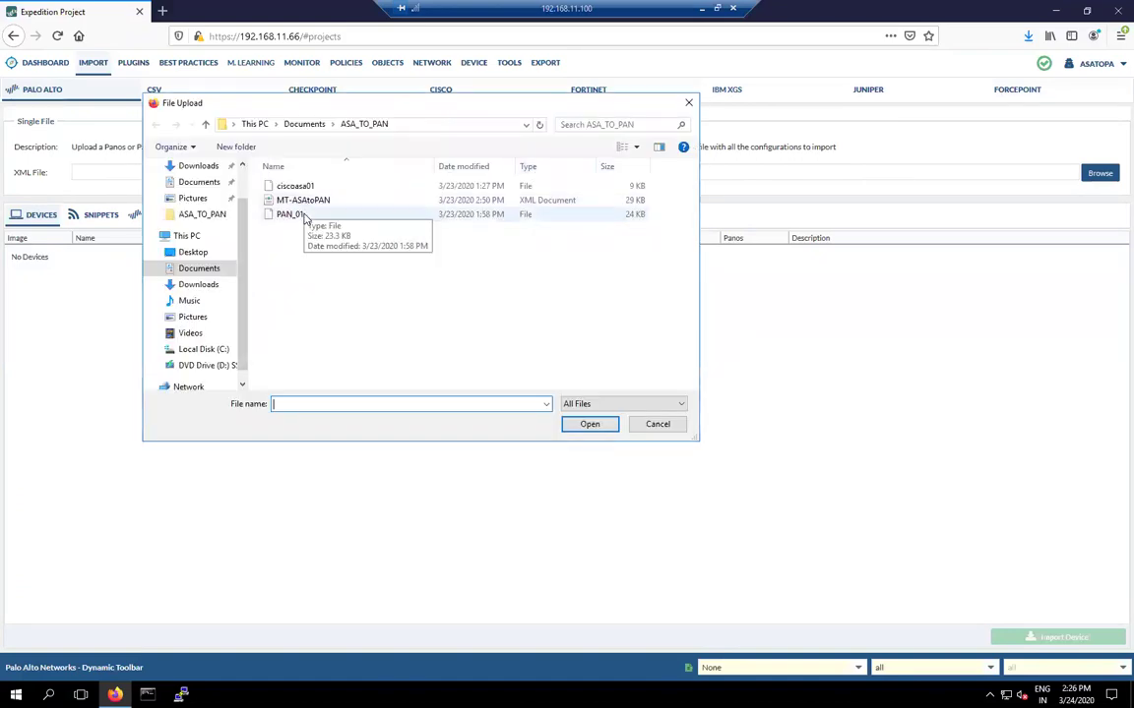
left_click(304, 215)
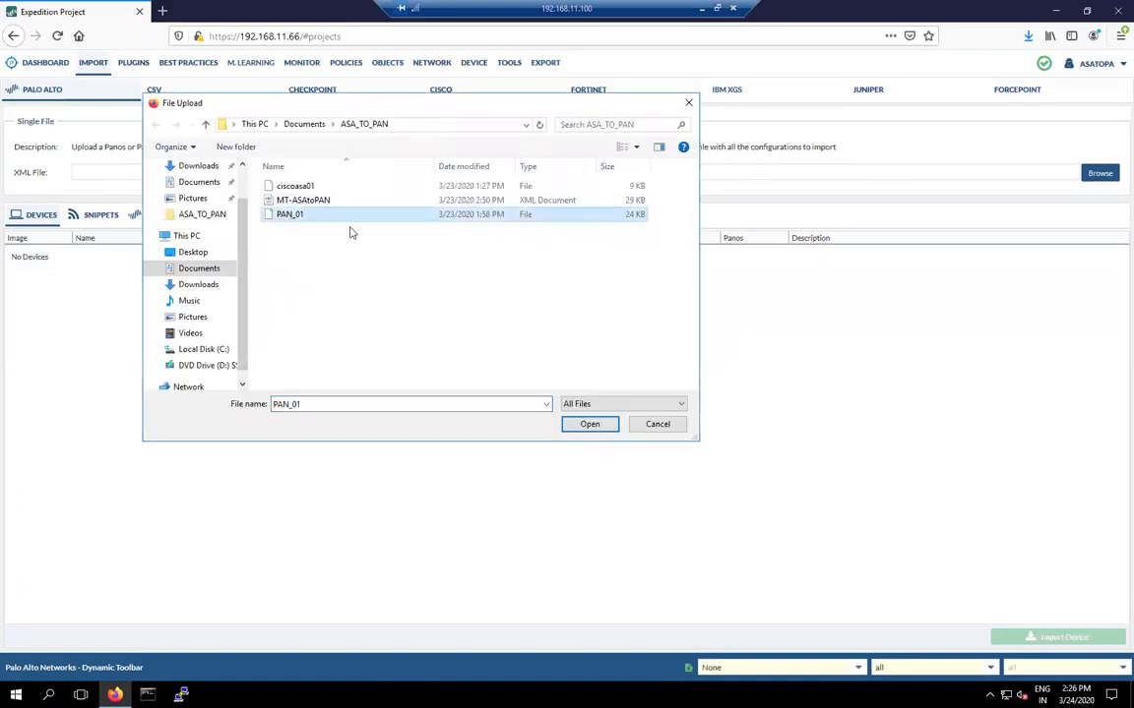
left_click(588, 425)
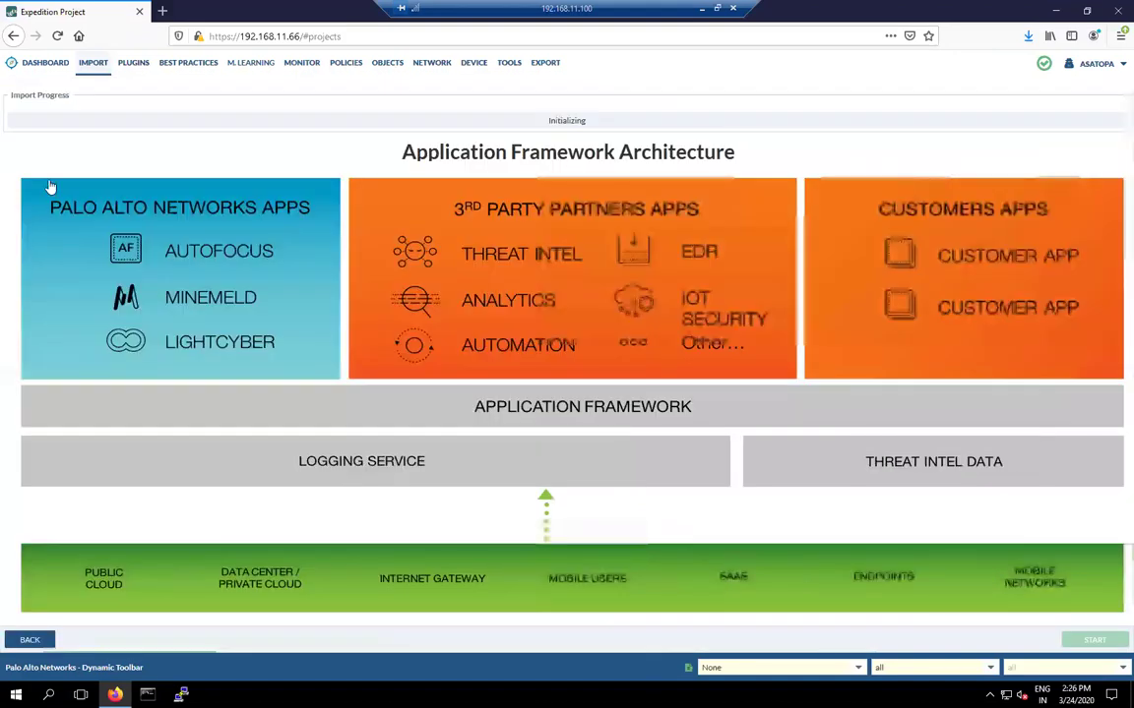
left_click(37, 65)
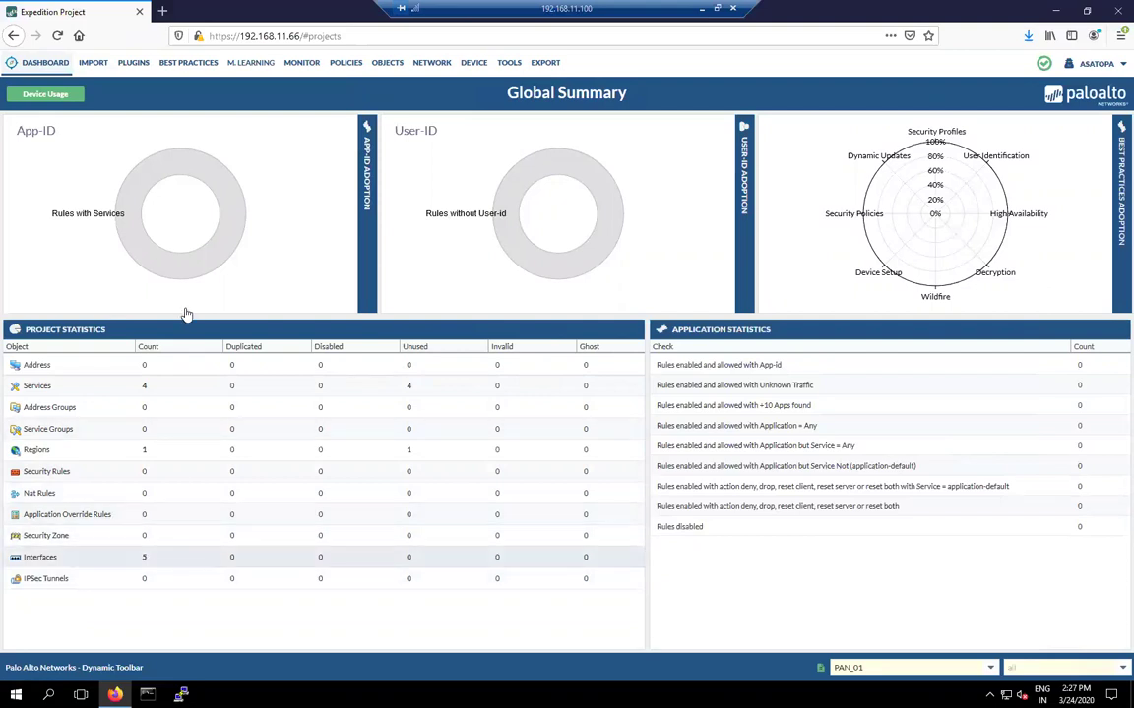
Step: Upload the ciscoasa01 configuration file through the Cisco import tab
left_click(94, 64)
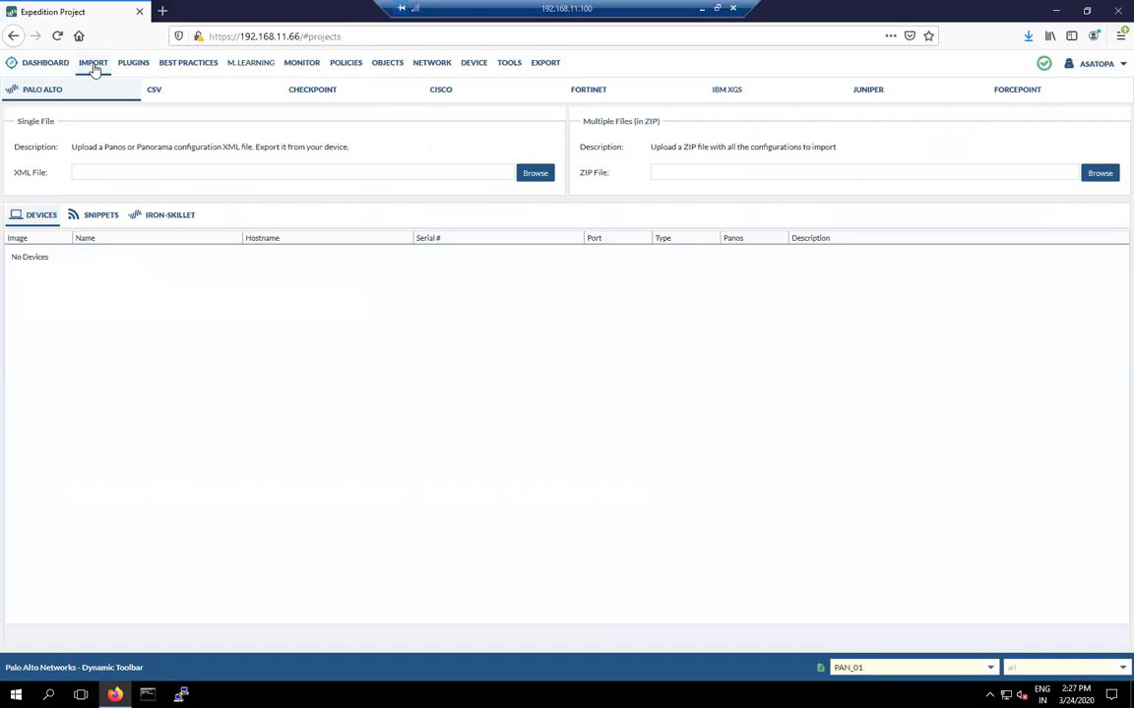
left_click(448, 101)
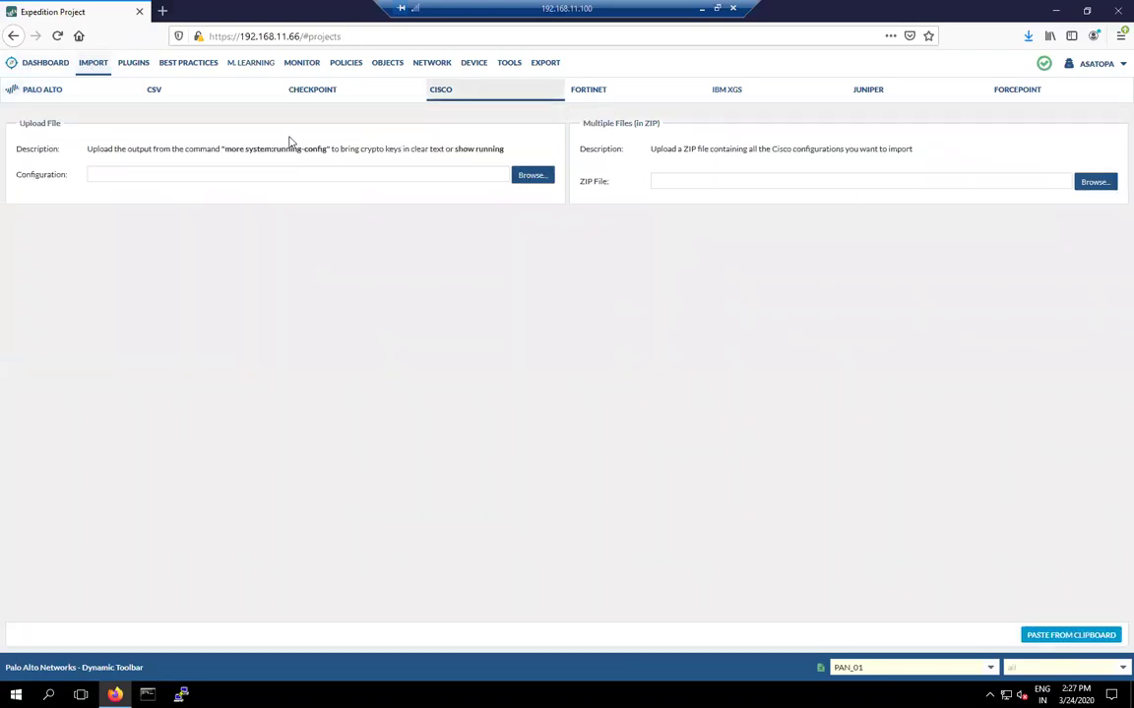
left_click_drag(297, 149, 480, 152)
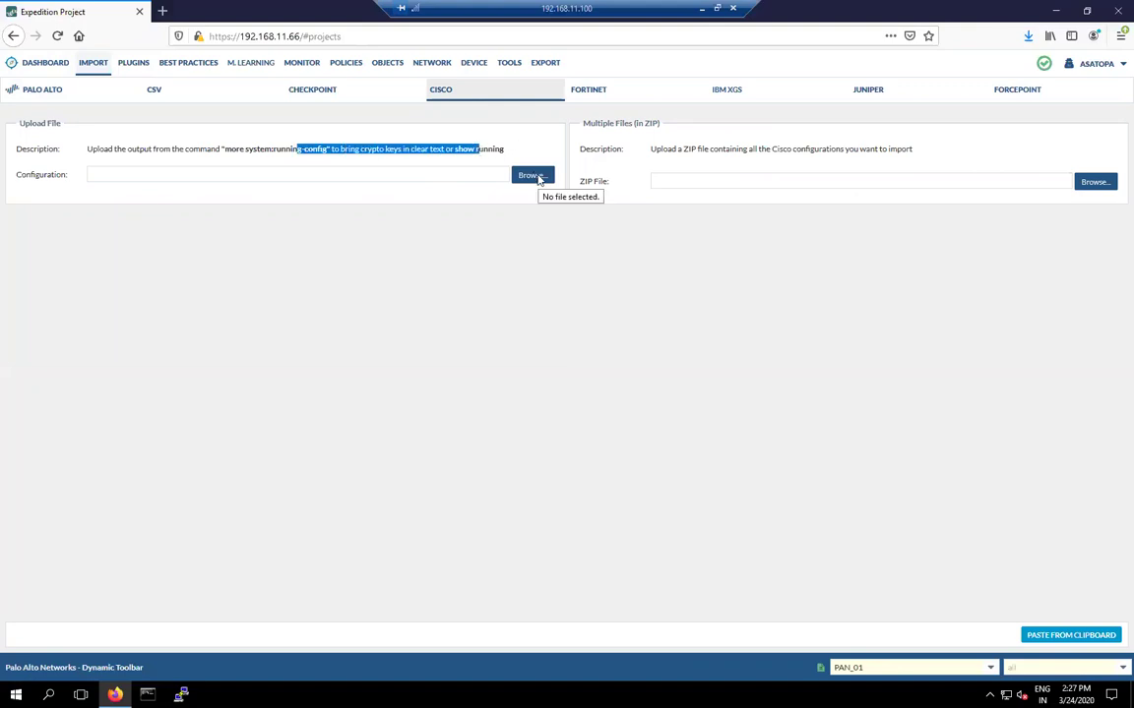
left_click_drag(642, 128, 596, 125)
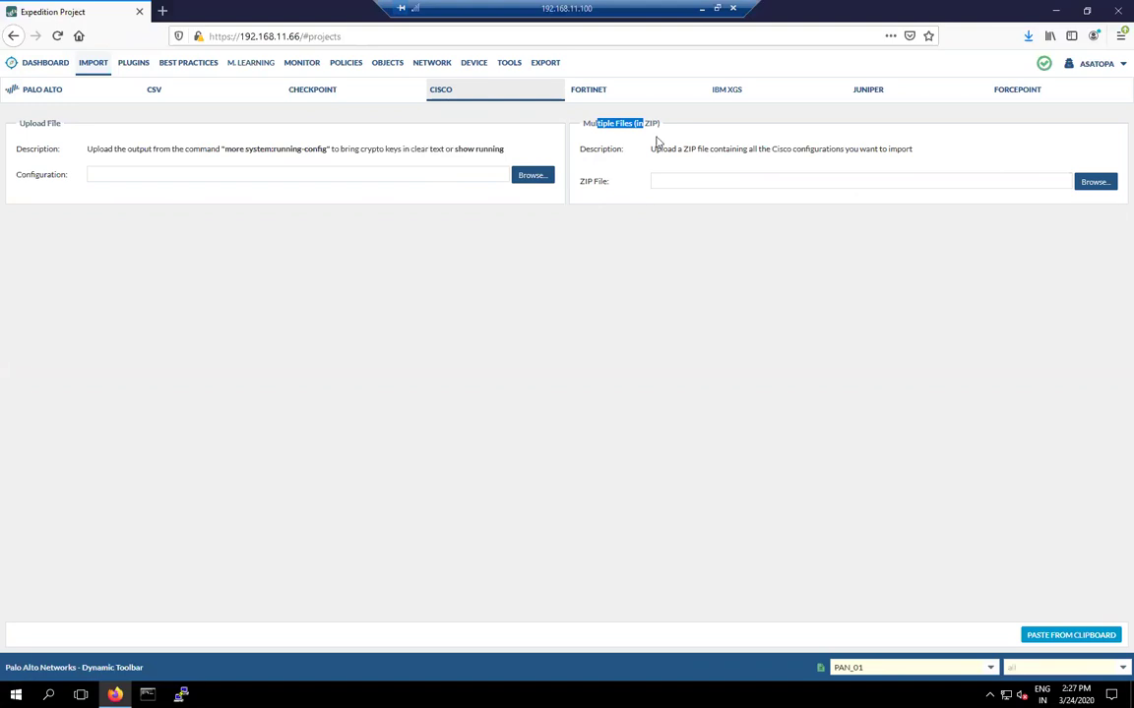
left_click(530, 177)
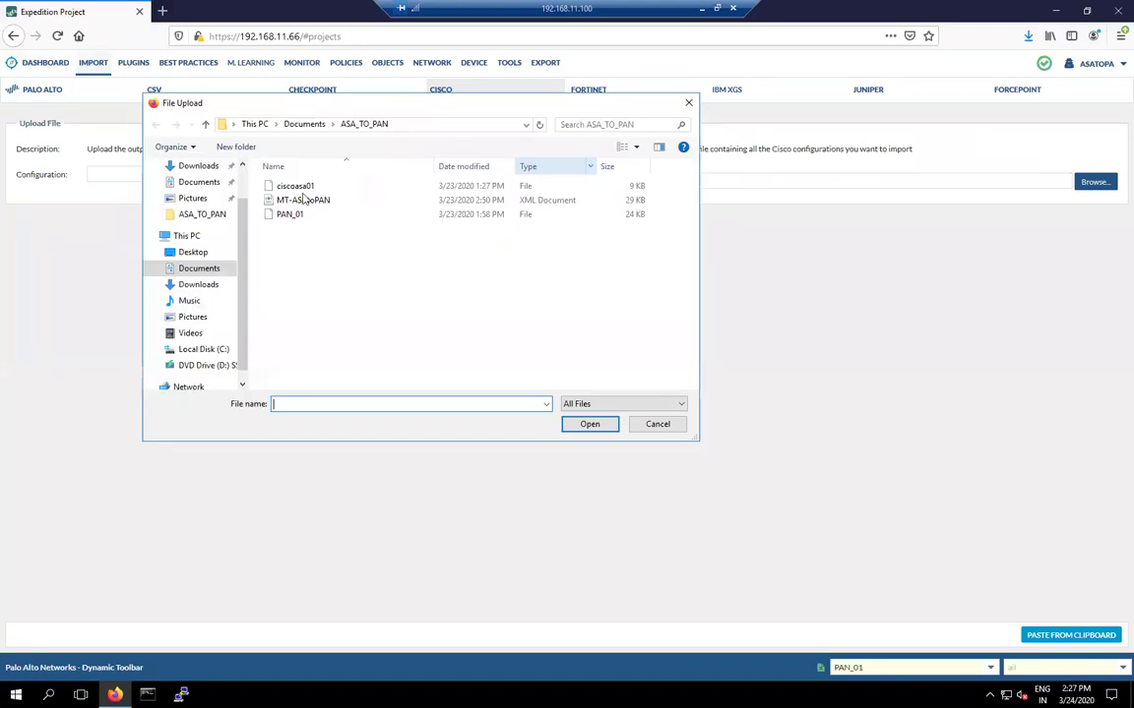
left_click(301, 187)
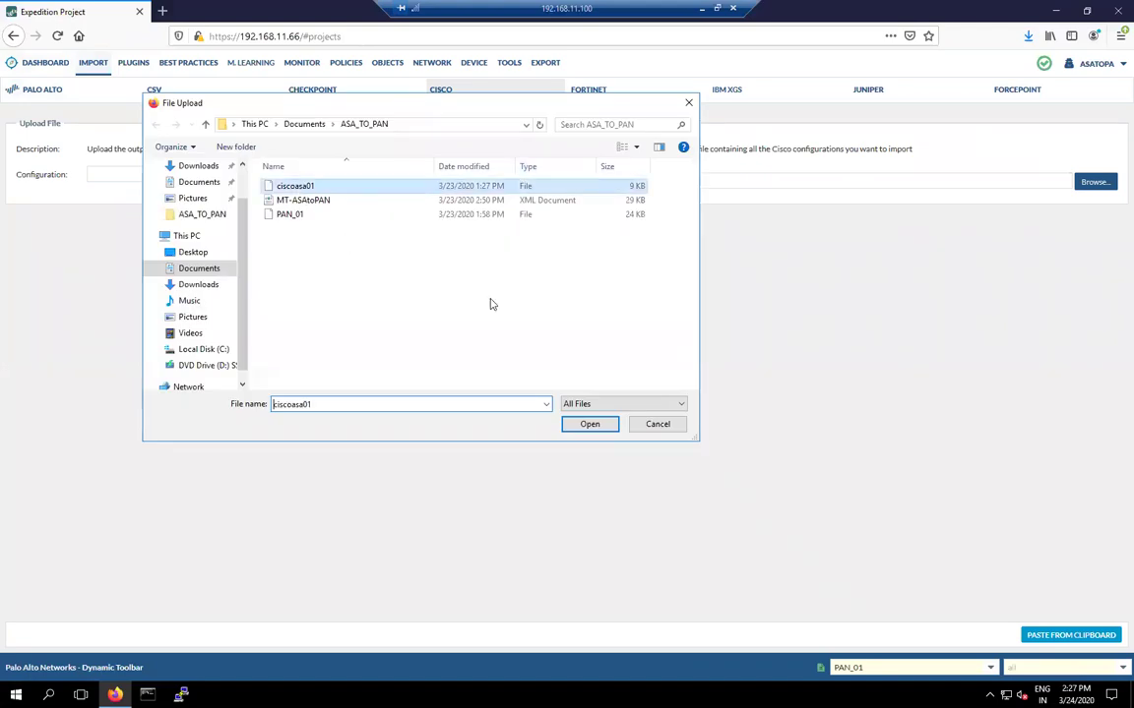
left_click(589, 424)
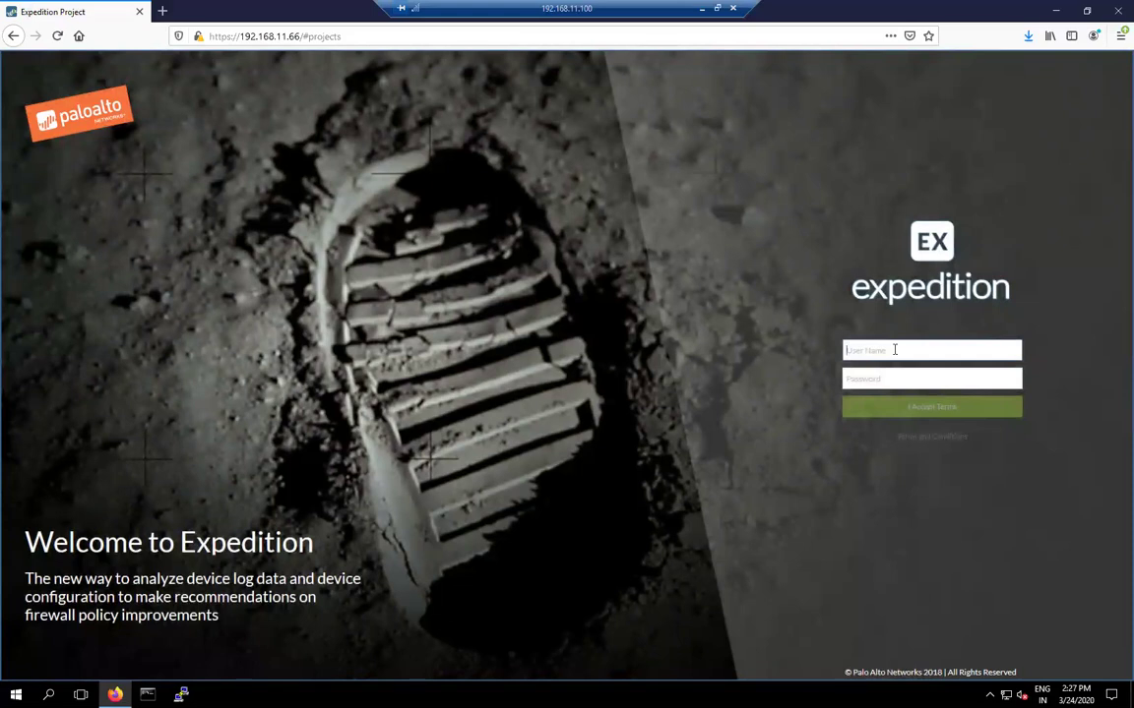
Step: Sign in with the account username and password, accept the terms, and reopen ASATOPA
type("admin")
key("Tab")
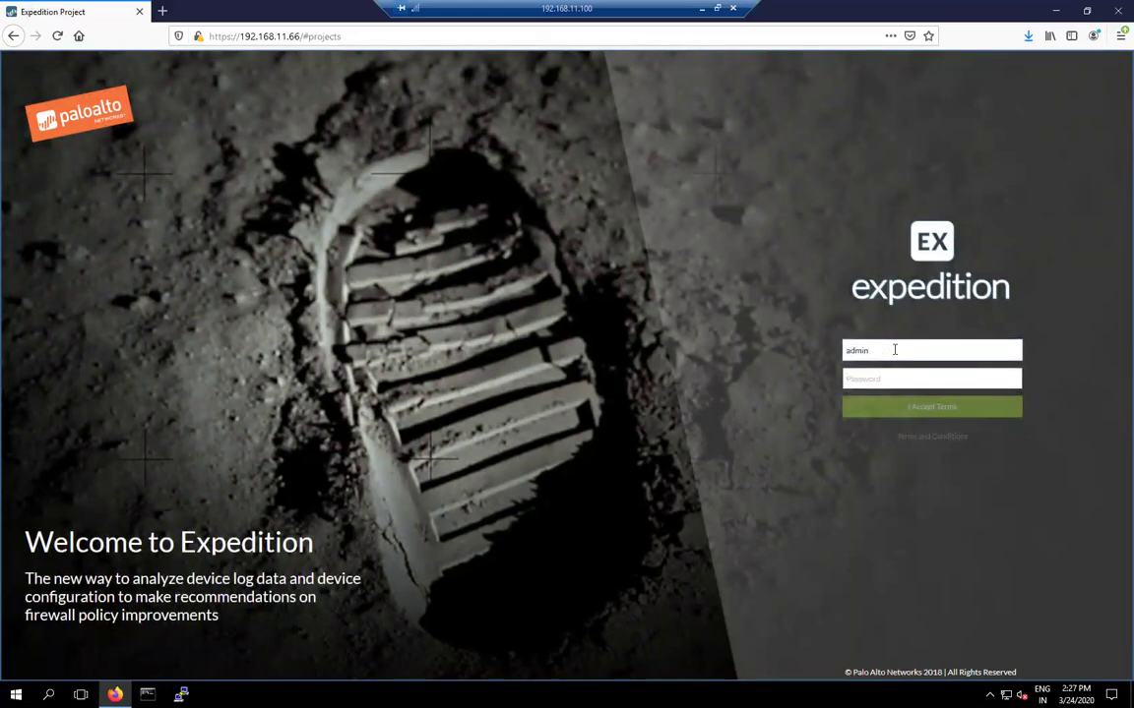
type("paloalto")
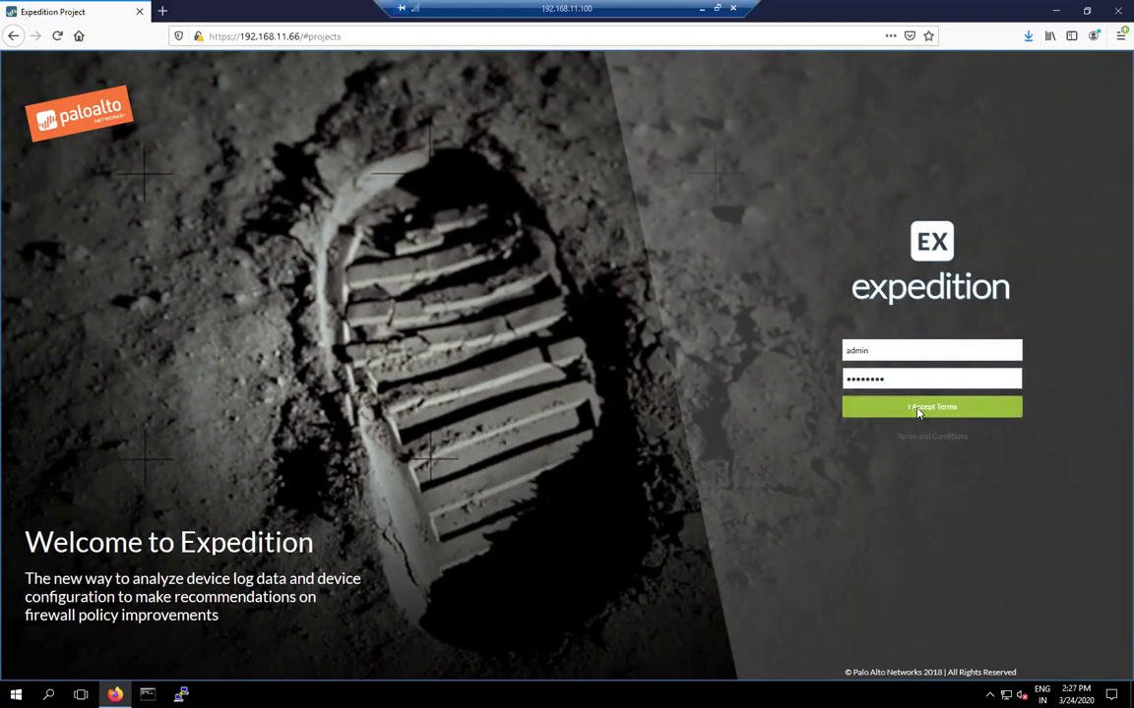
left_click(954, 411)
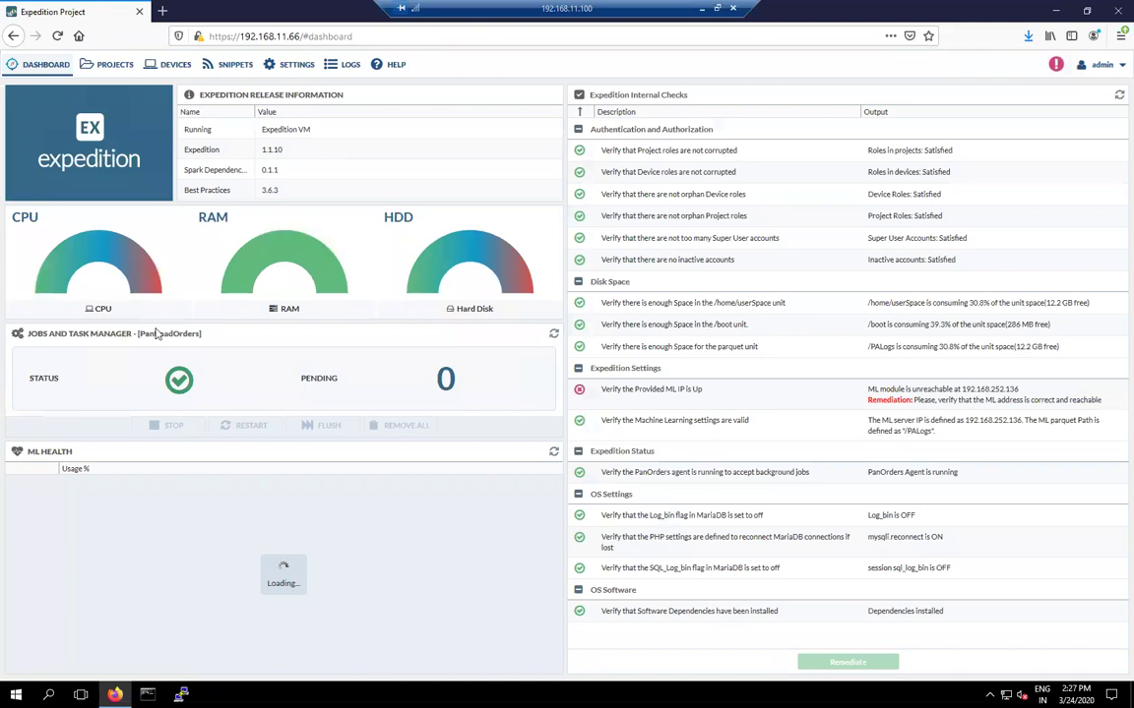
left_click(113, 67)
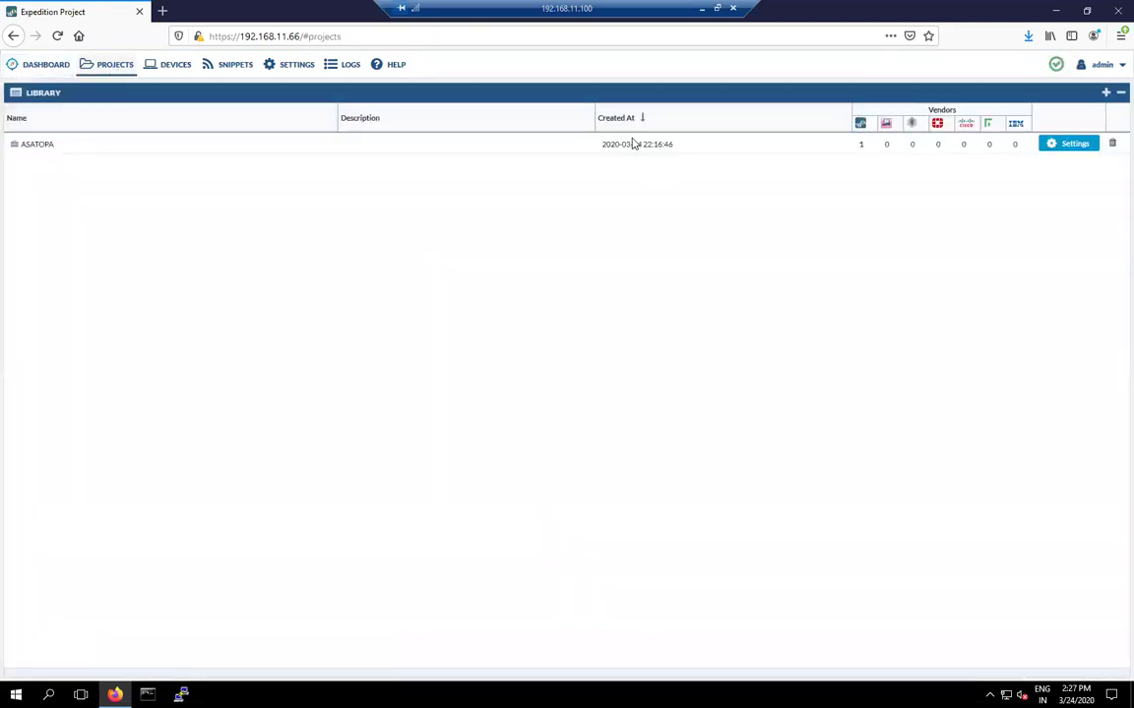
left_click(797, 146)
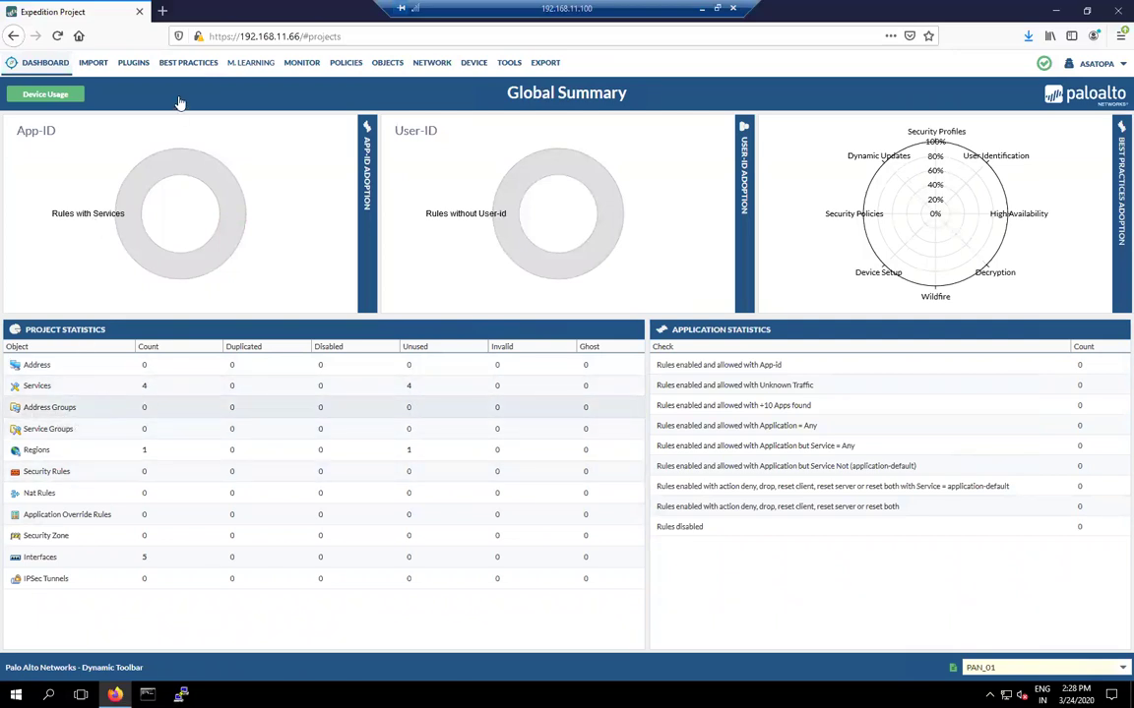
left_click(1119, 669)
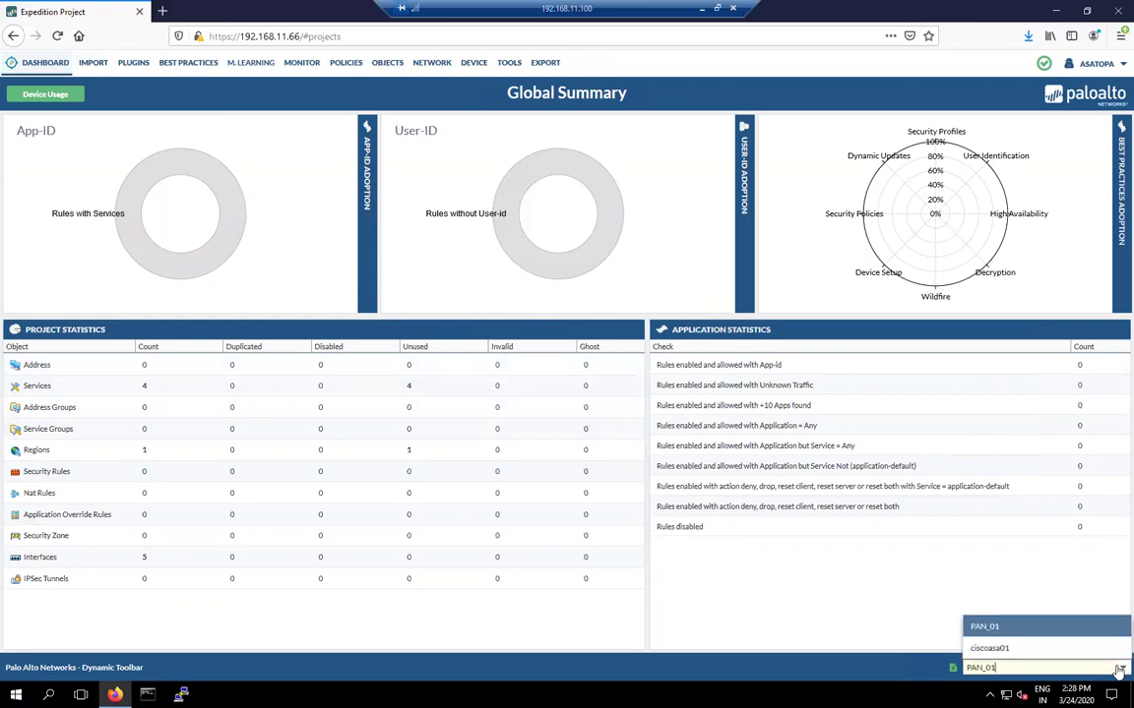
left_click(991, 649)
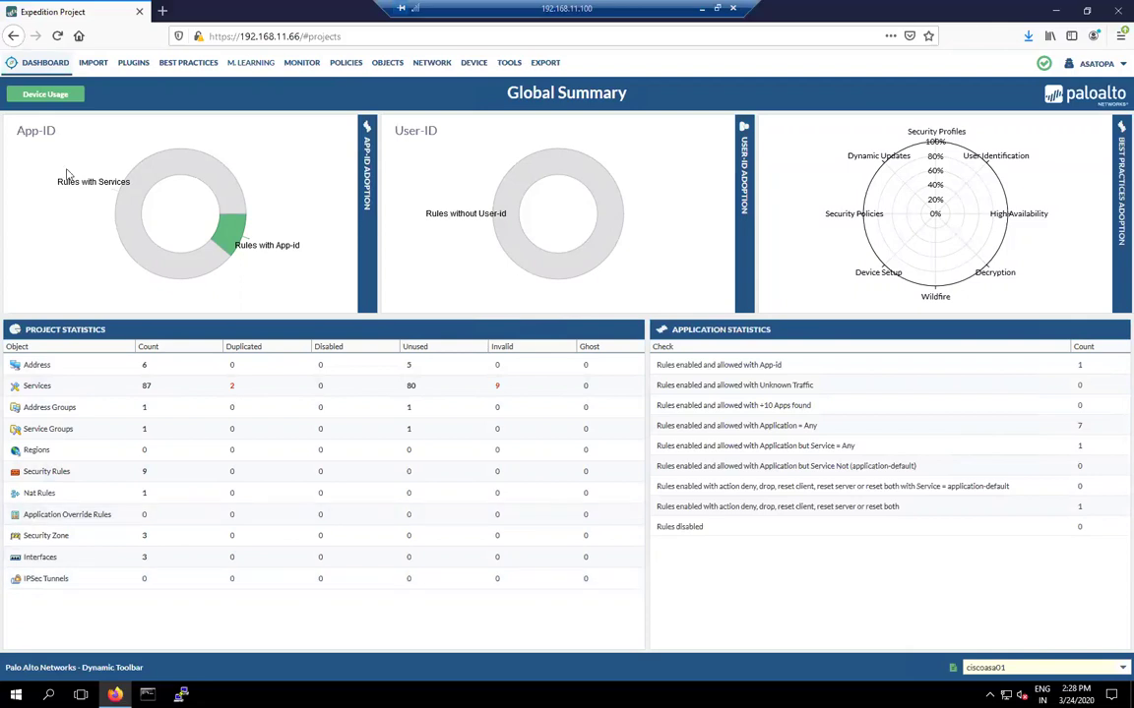
left_click(42, 97)
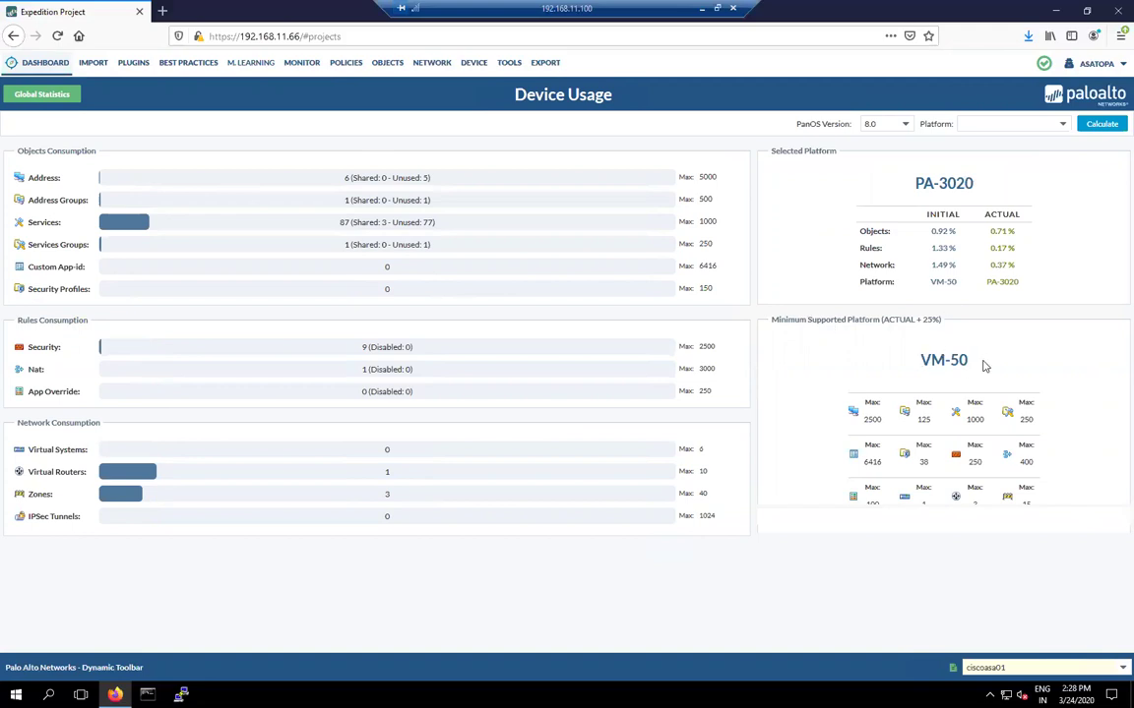
left_click(39, 96)
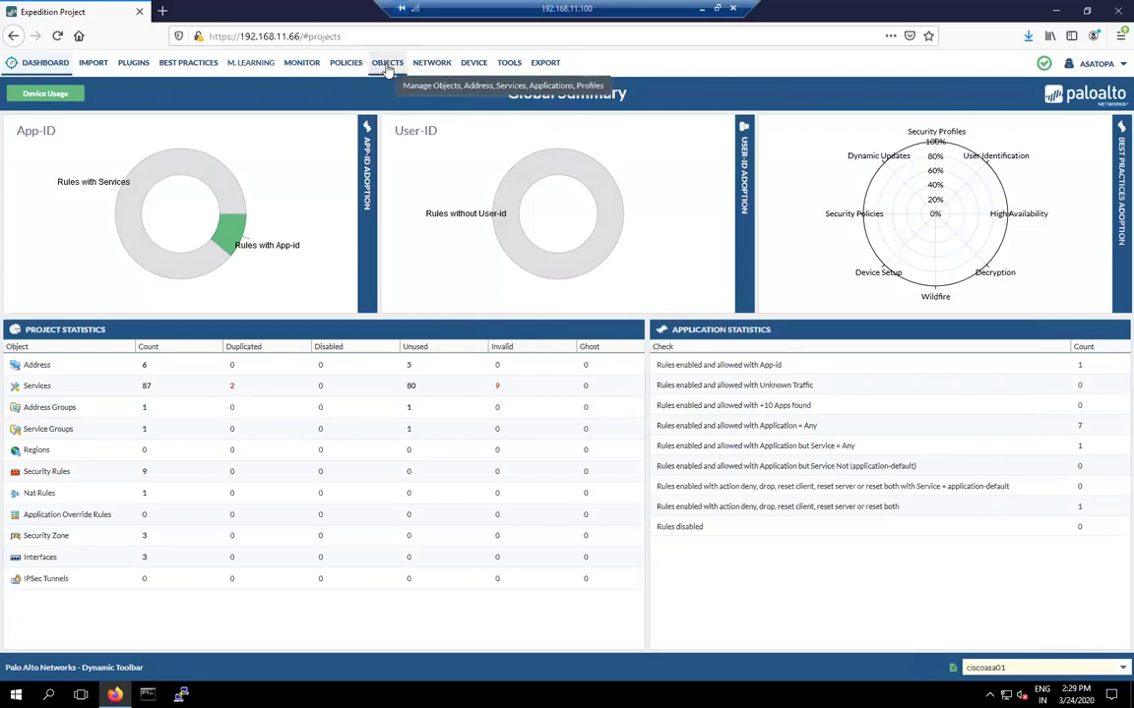
left_click(387, 65)
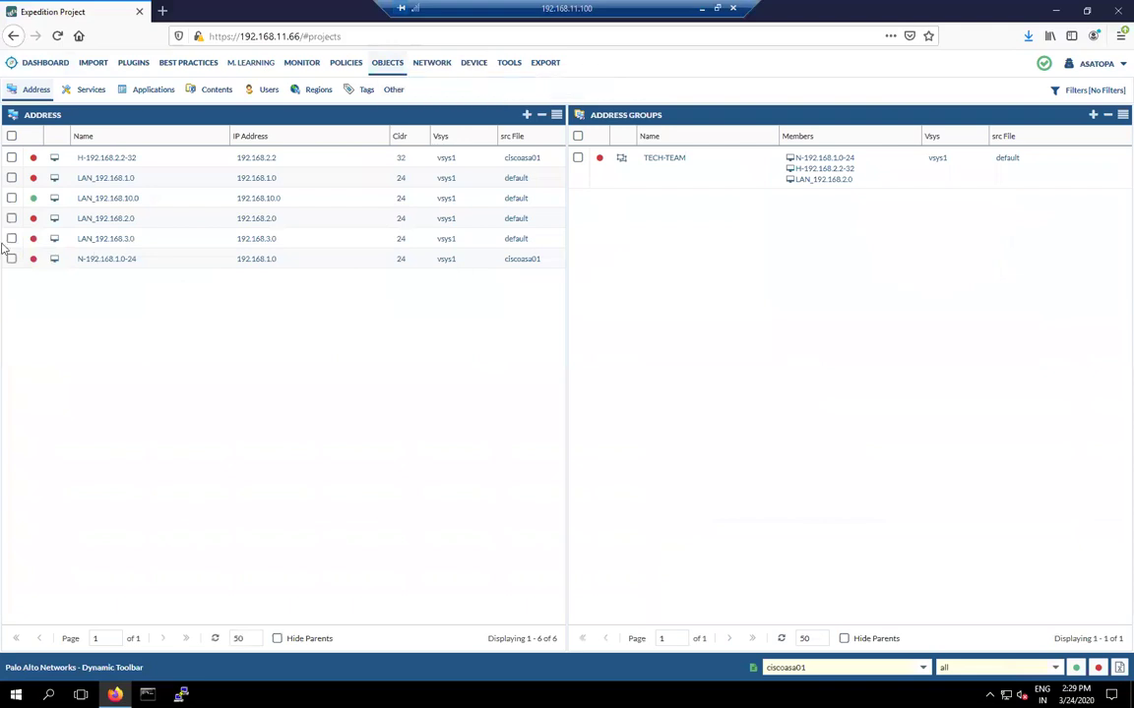
Step: Remove all unused objects from the project, then view the services list
left_click(1098, 669)
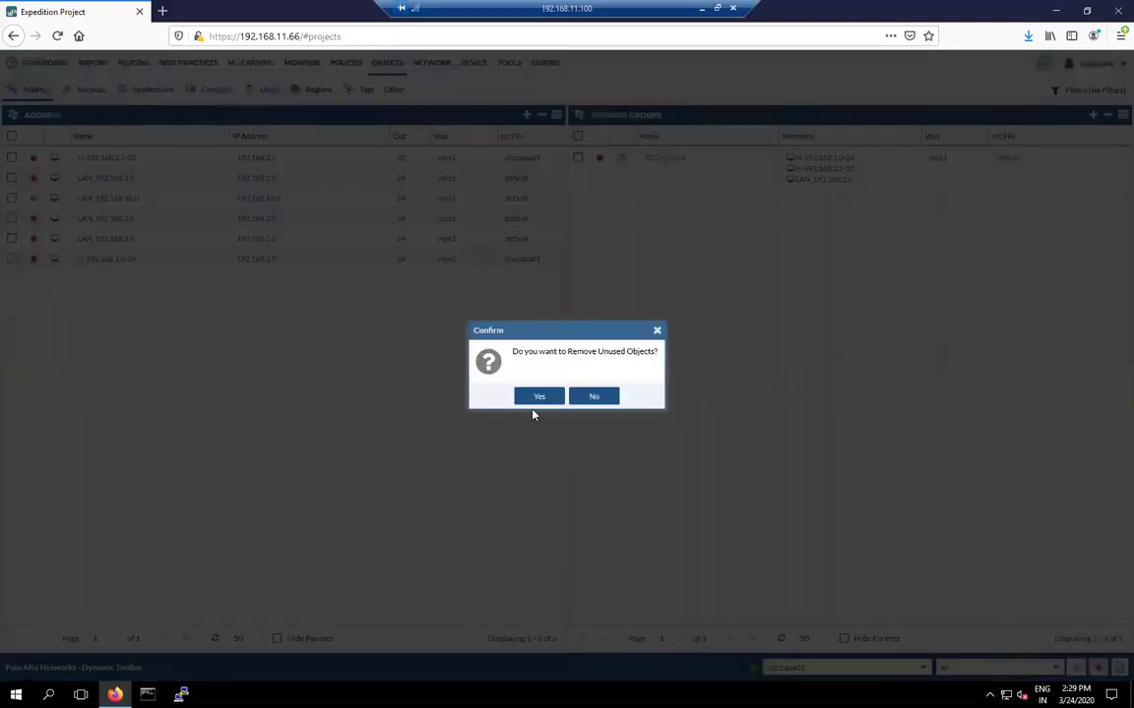
left_click(539, 398)
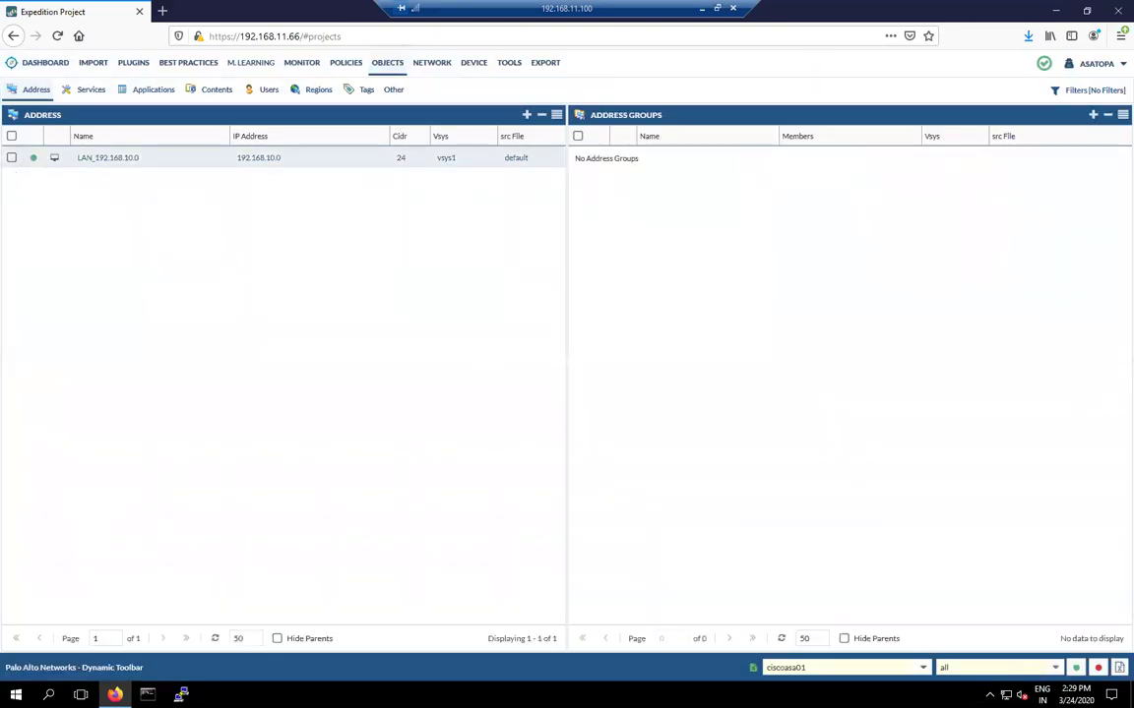
left_click(87, 91)
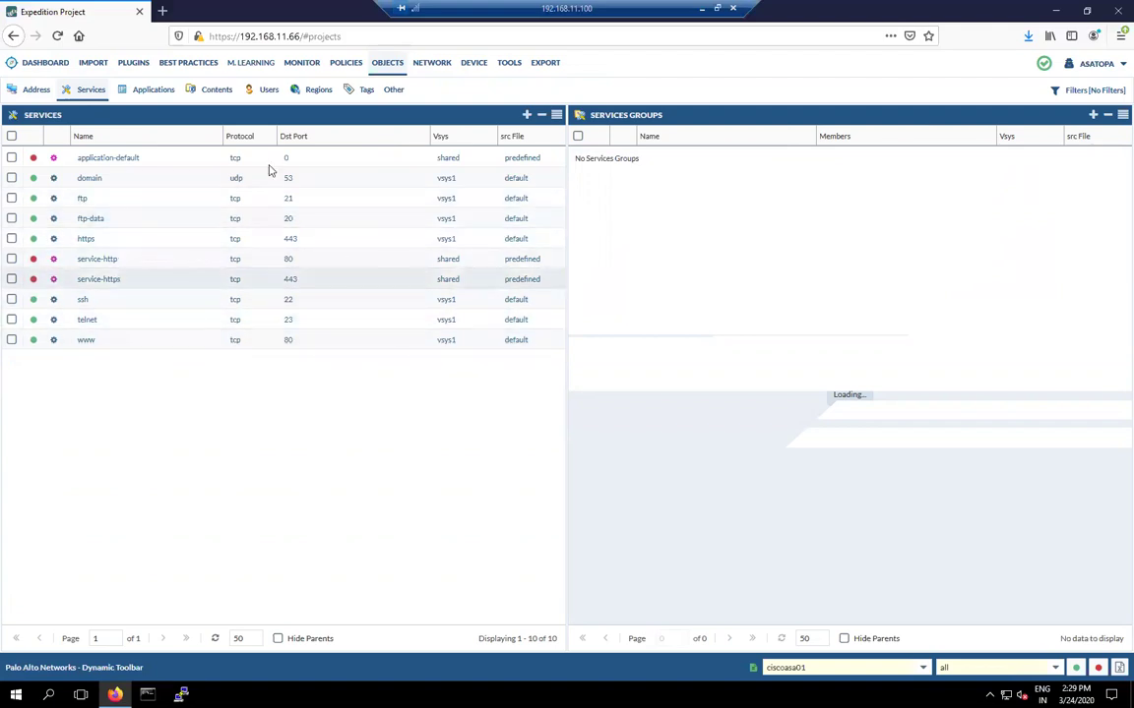
Step: Review applications and services, then view the AutoNat LAN_192.168.10.0 NAT policy
left_click(162, 95)
left_click(90, 91)
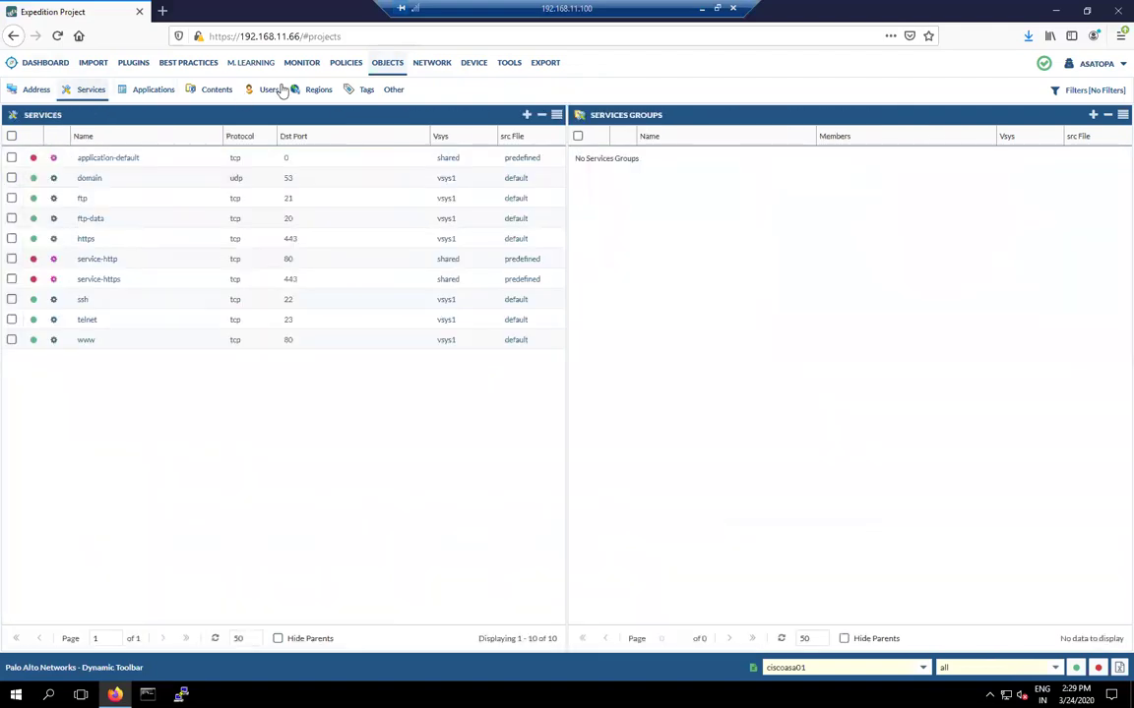
left_click(346, 65)
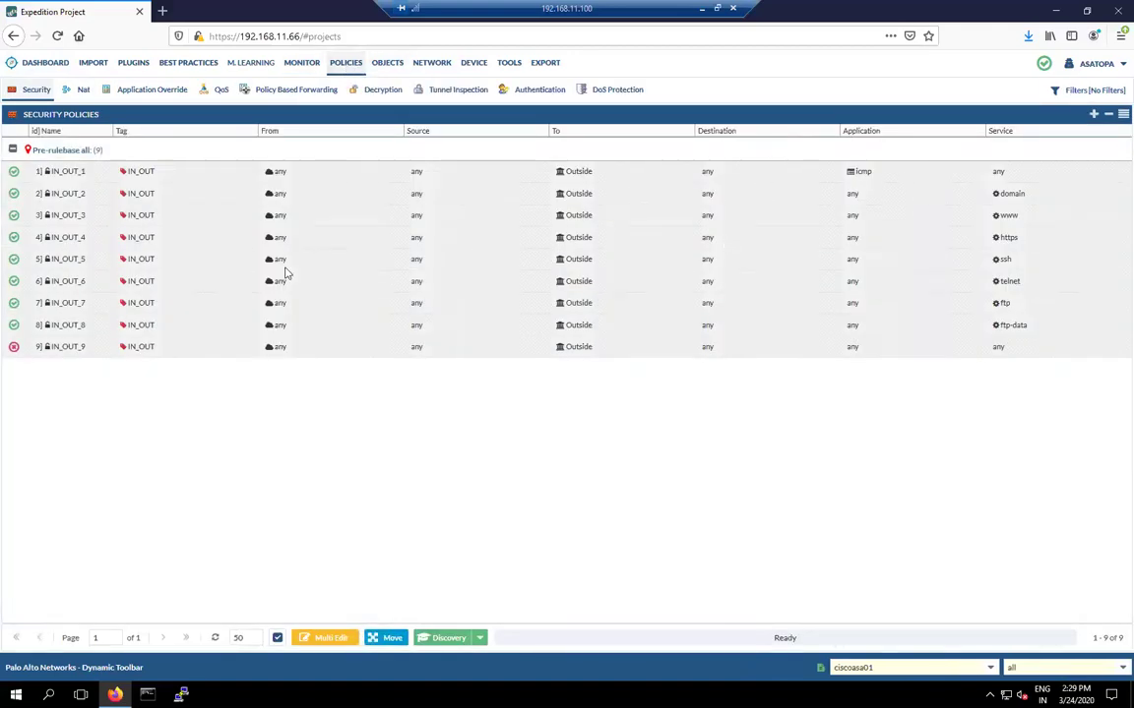
left_click(85, 90)
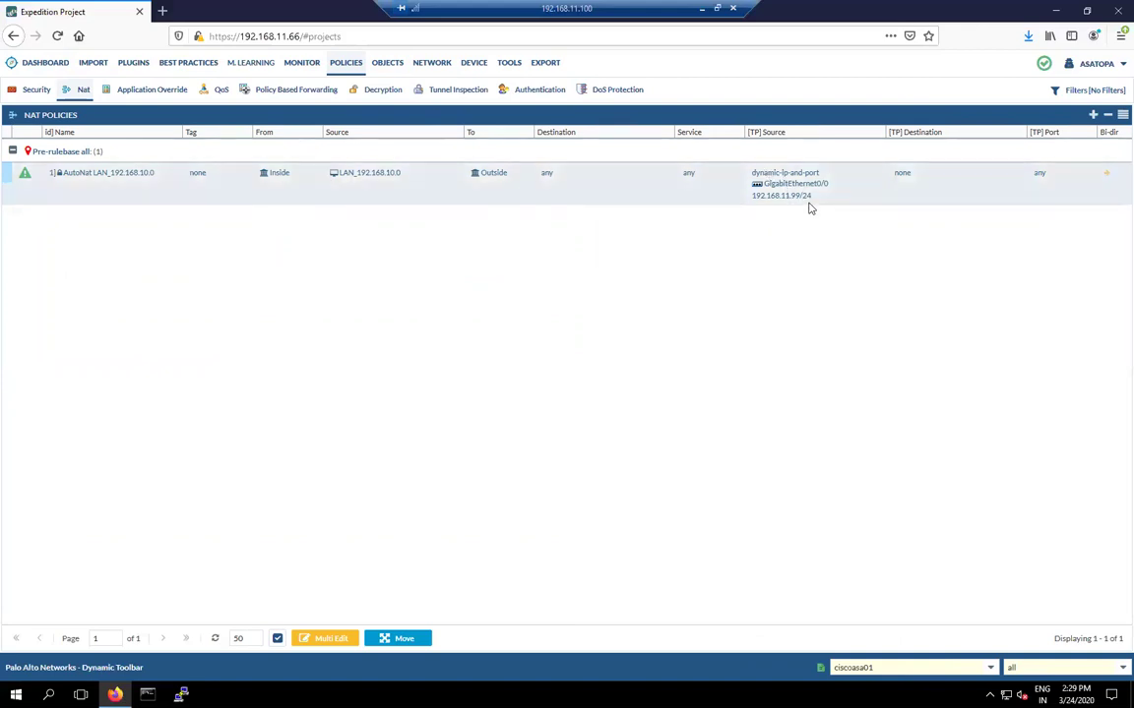
Step: Delete the Management0/0 interface and its references from the Network Interfaces list
left_click(430, 64)
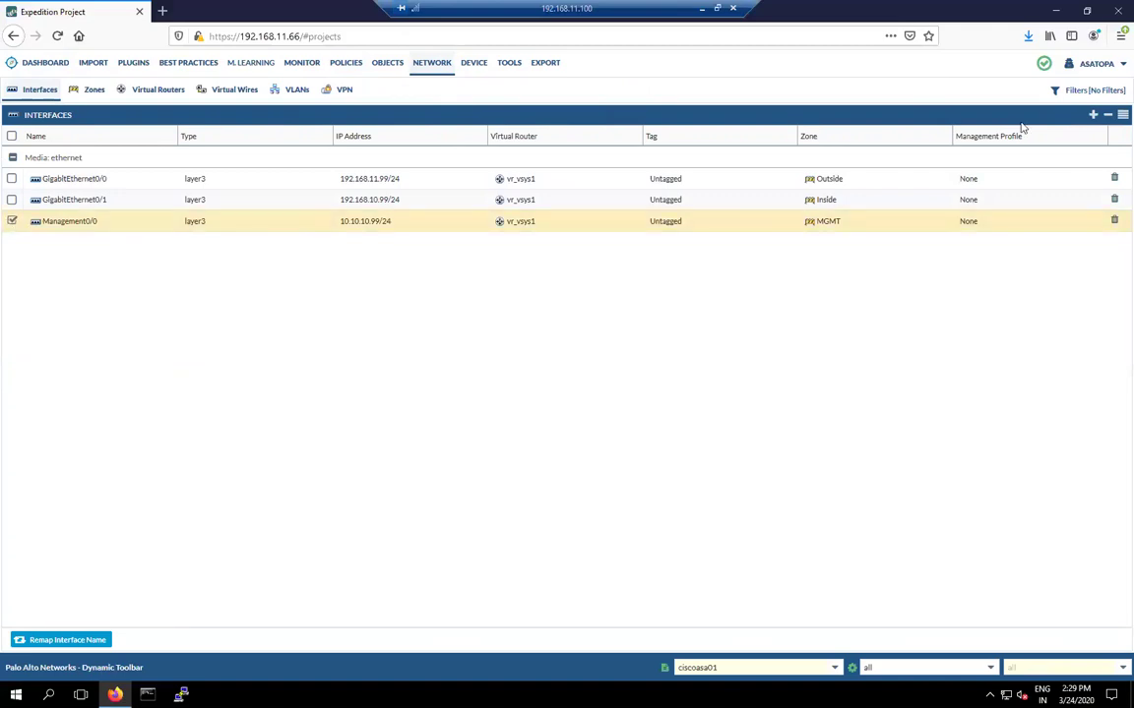
left_click(1107, 116)
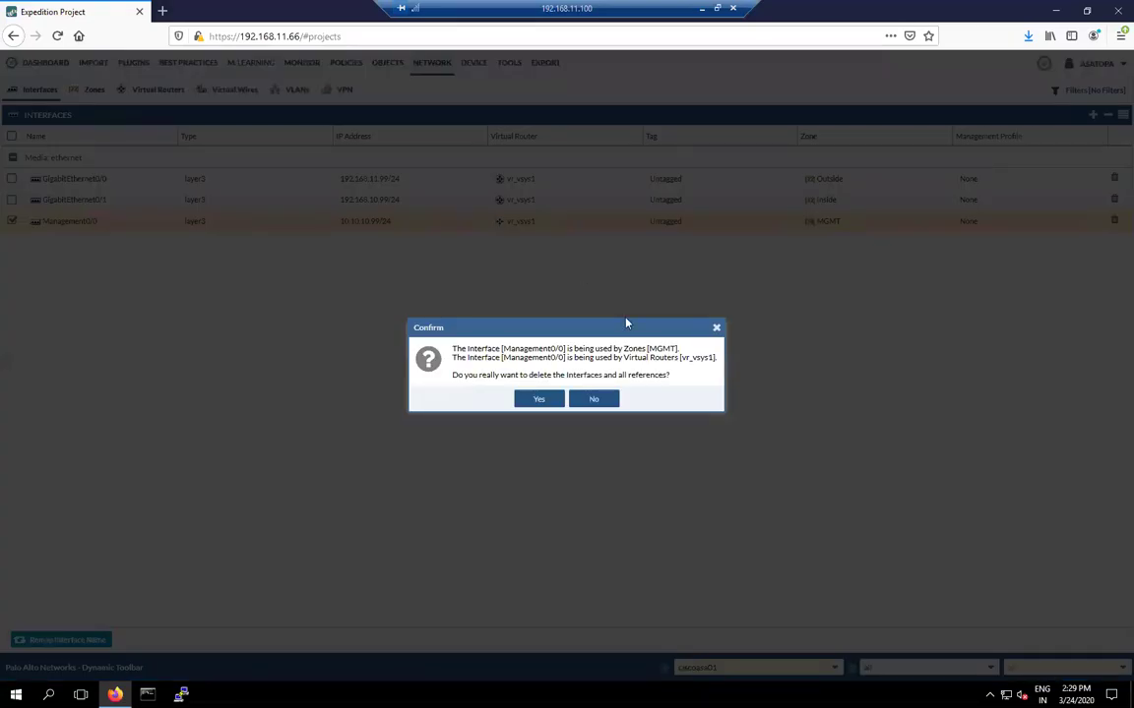
left_click(538, 399)
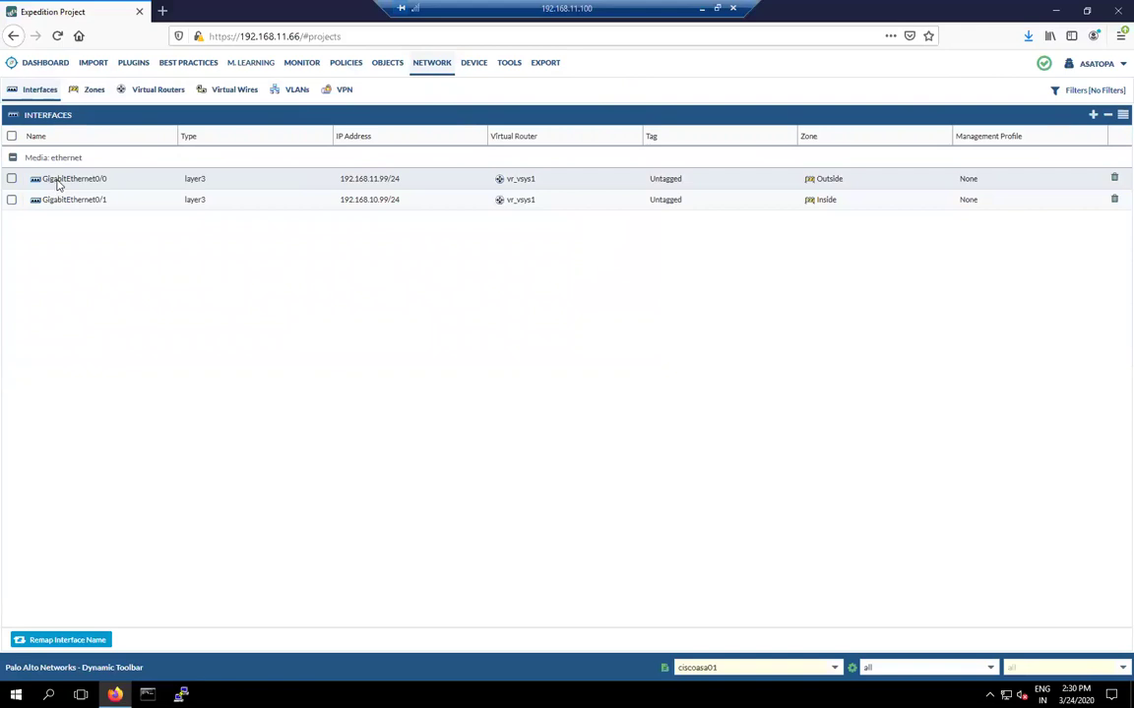
Step: Rename GigabitEthernet0/0 to ethernet1/1 and GigabitEthernet0/1 to ethernet1/2
double_click(68, 181)
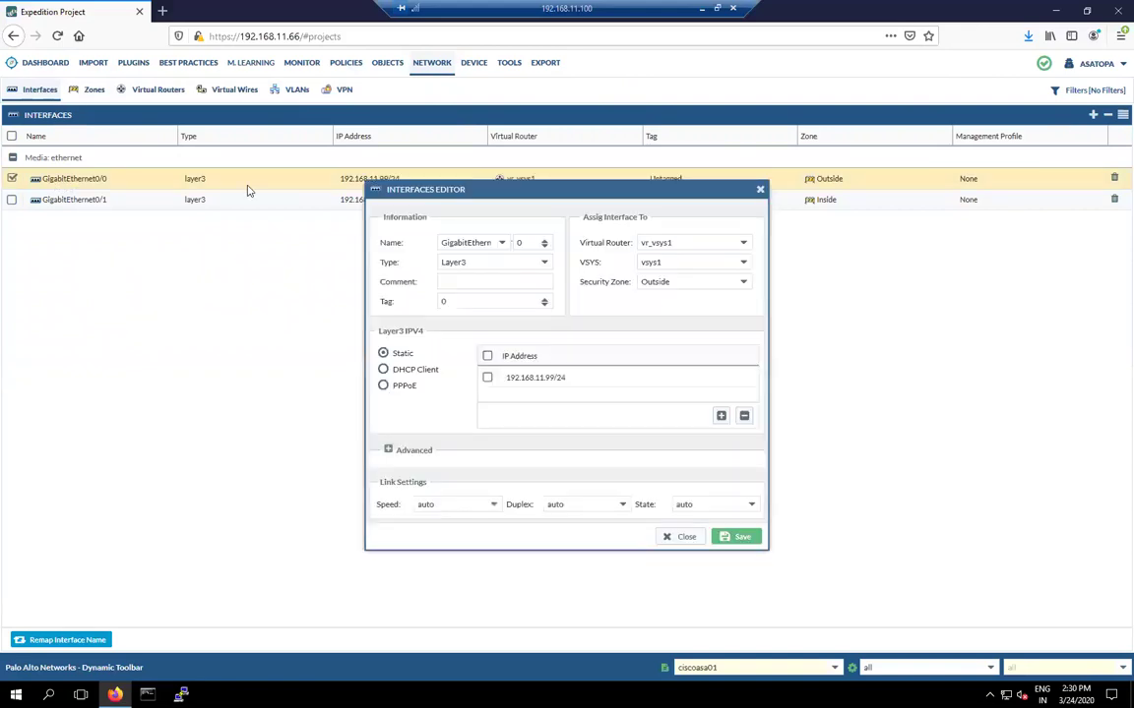
left_click(500, 244)
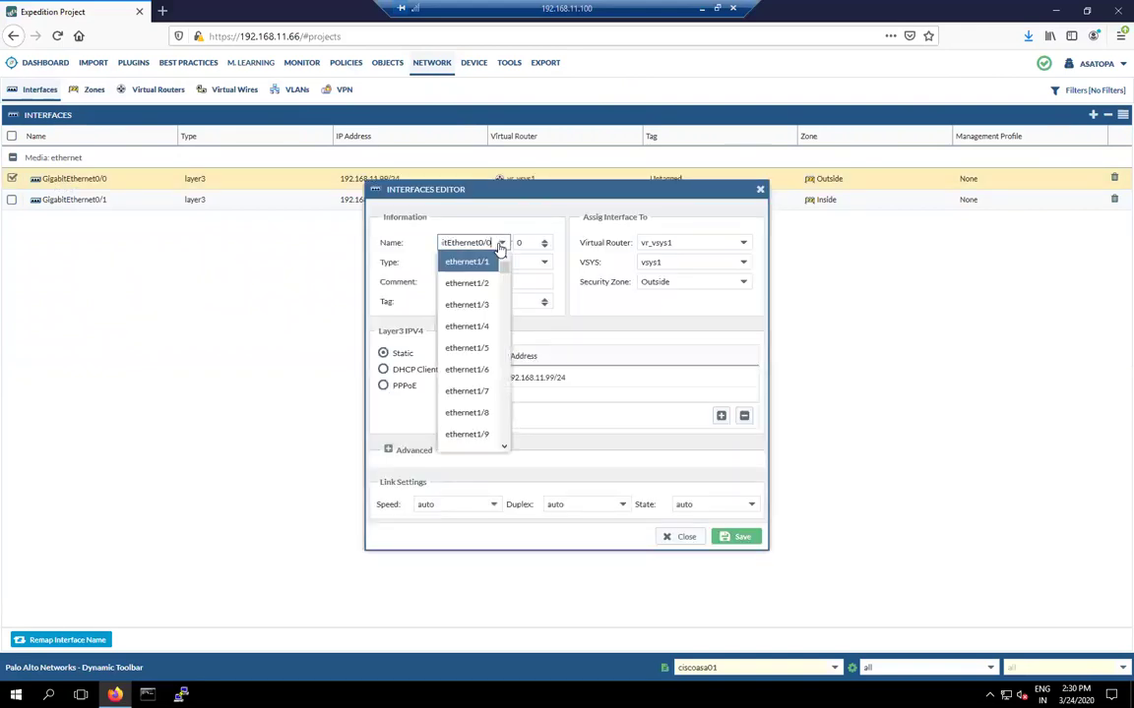
left_click(471, 263)
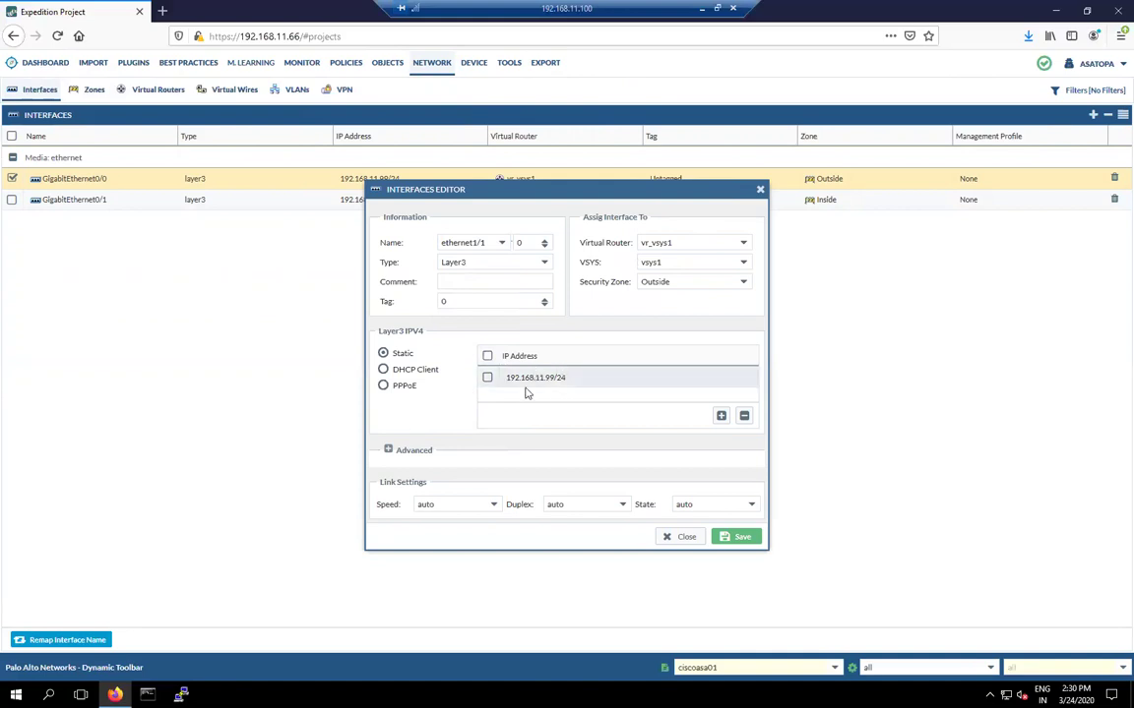
left_click(736, 537)
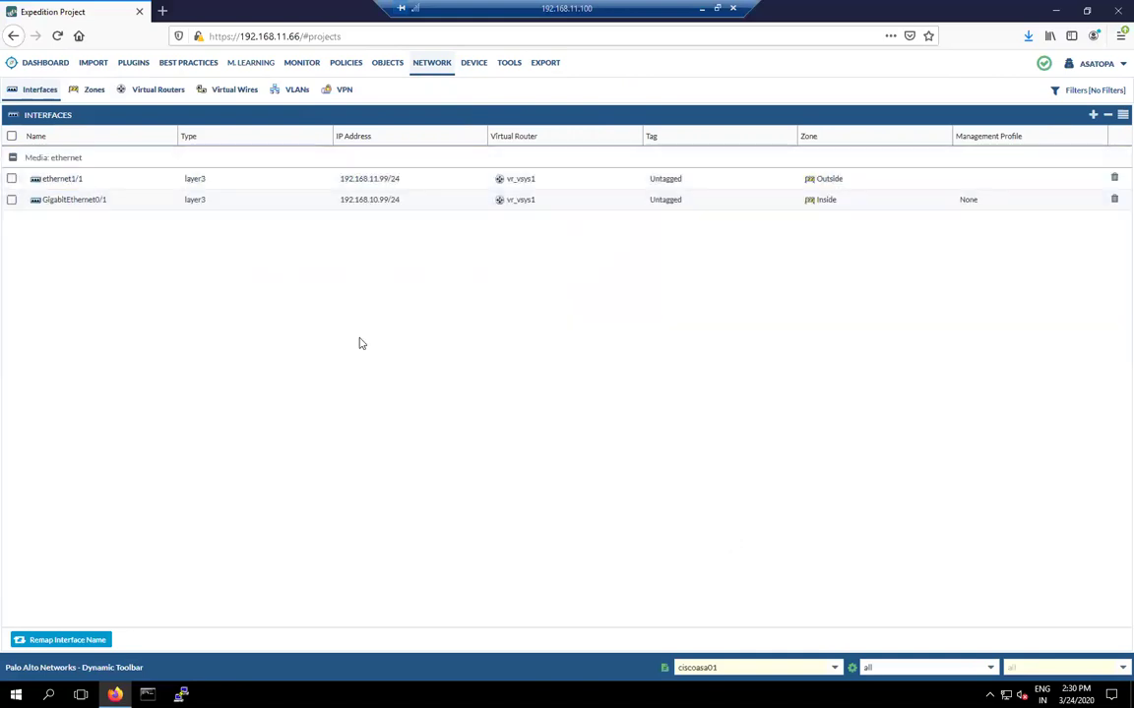
left_click(79, 202)
double_click(79, 202)
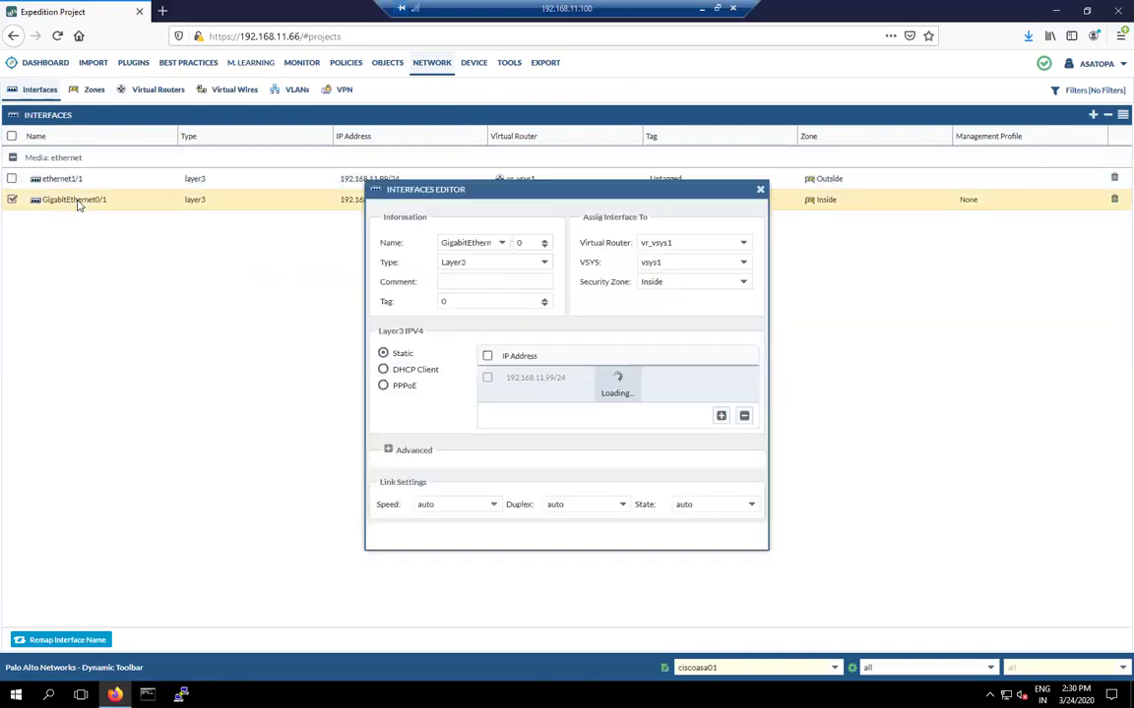
left_click(501, 243)
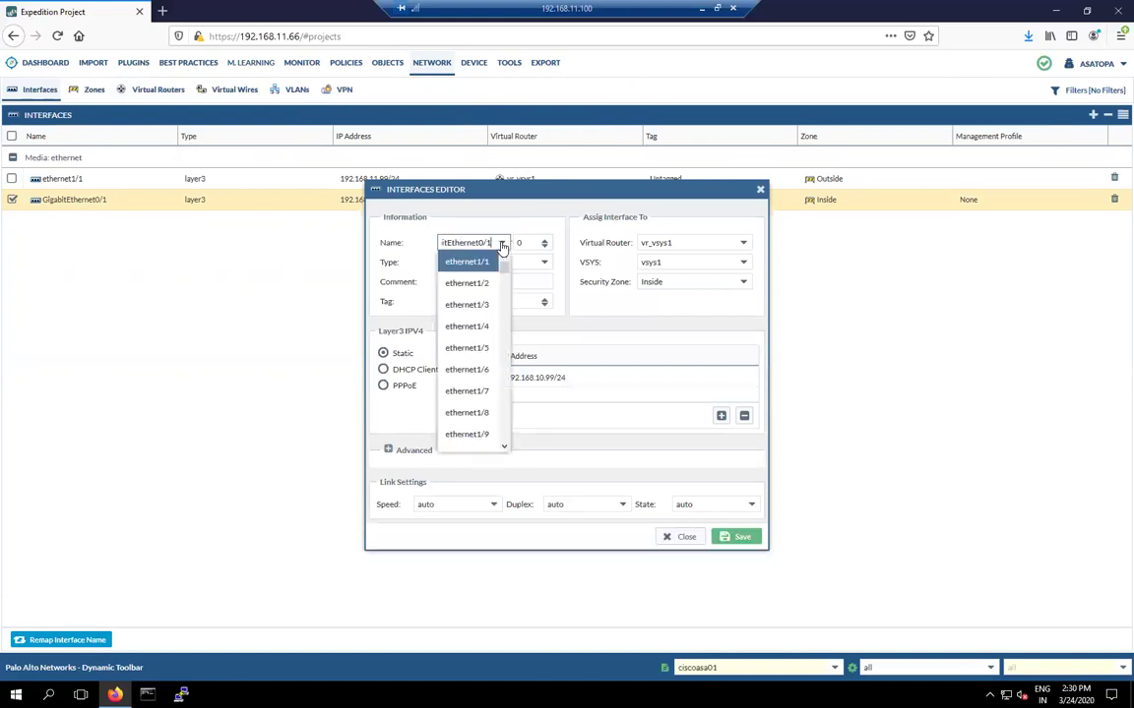
left_click(480, 286)
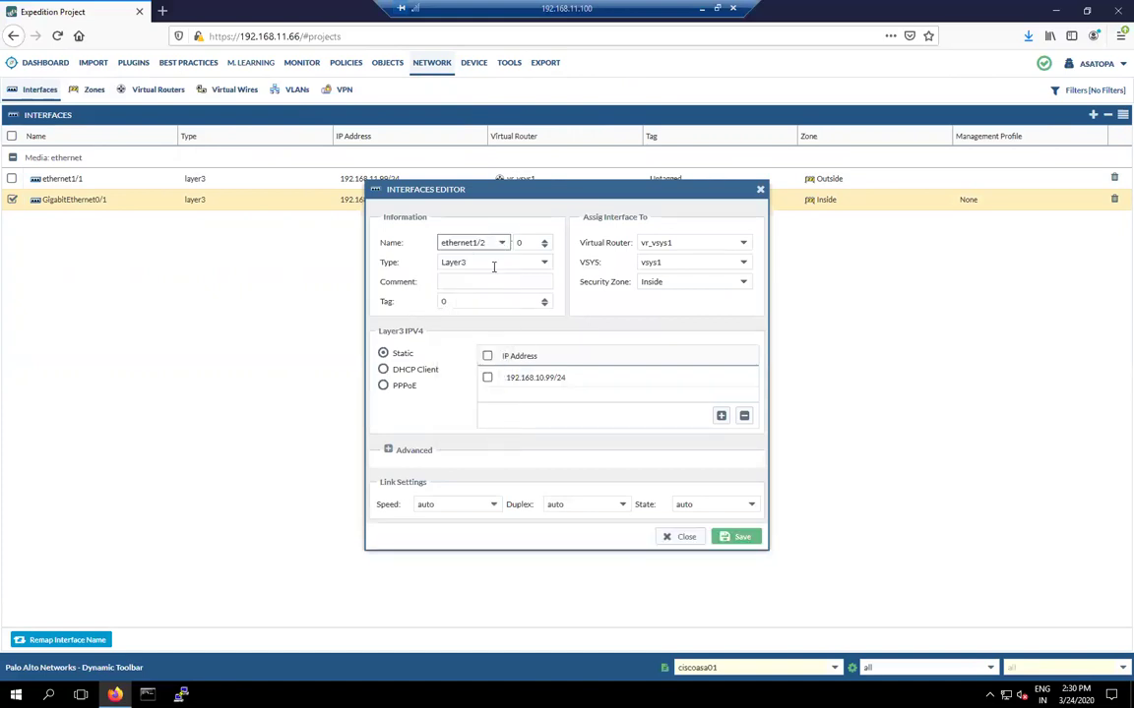
left_click(737, 539)
left_click(737, 541)
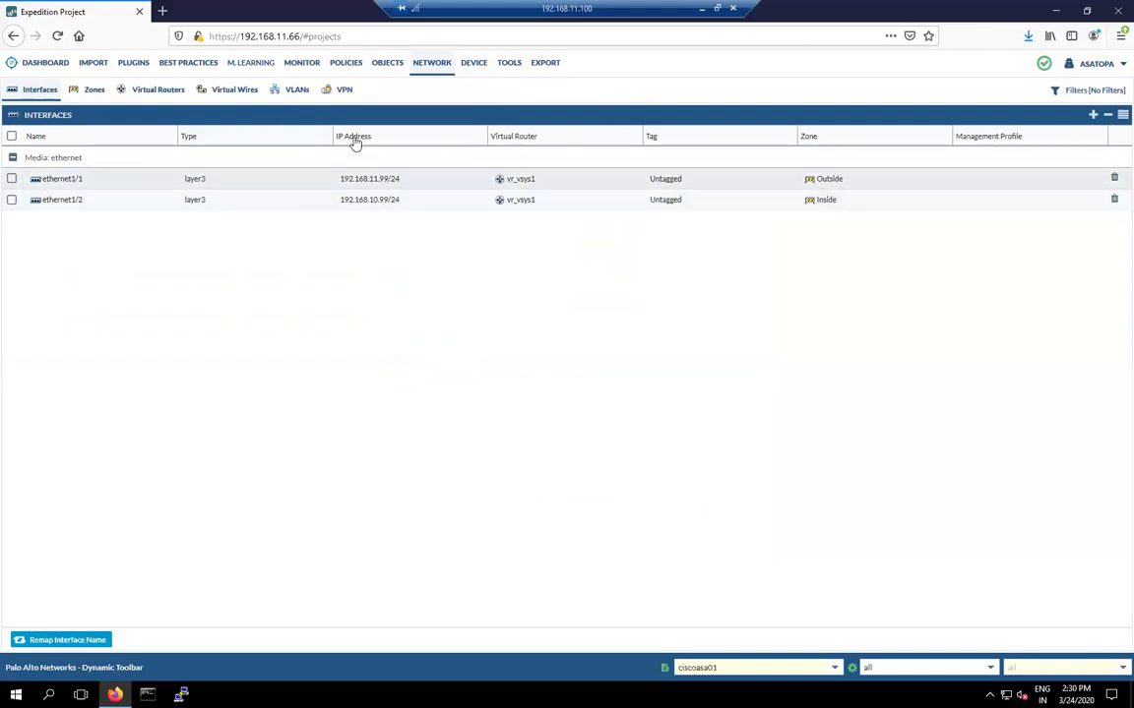
Step: Check that the AutoNat LAN_192.168.10.0 NAT rule now translates through ethernet1/1 at 192.168.11.99/24
left_click(345, 64)
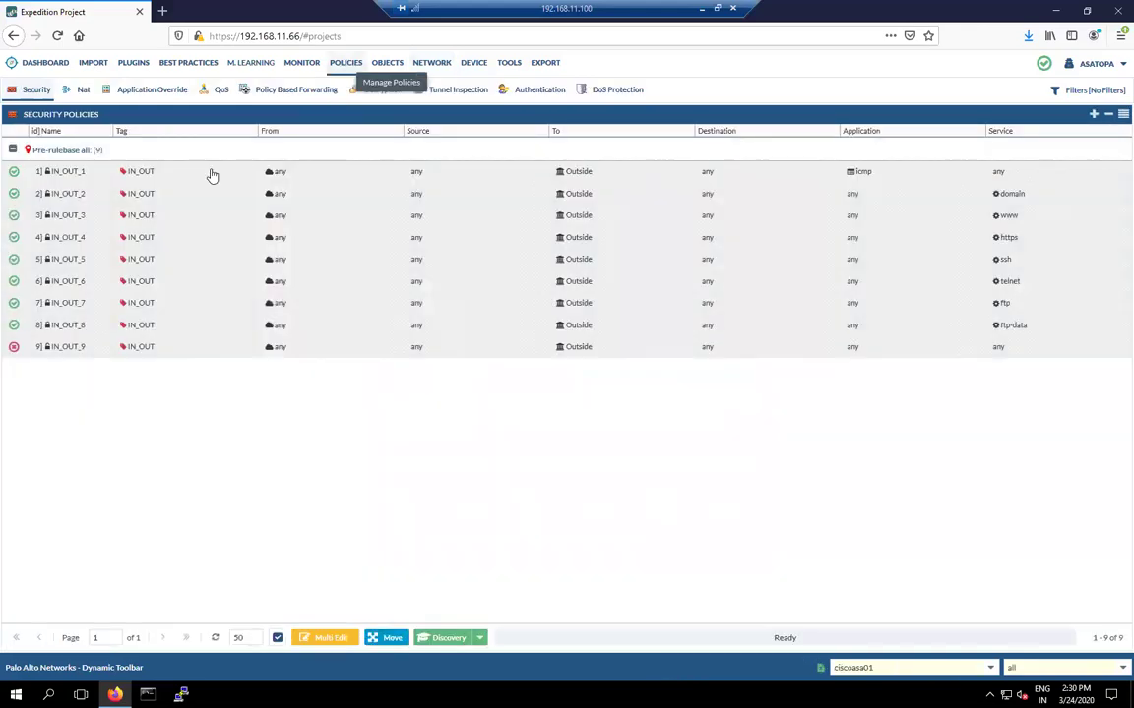
left_click(82, 90)
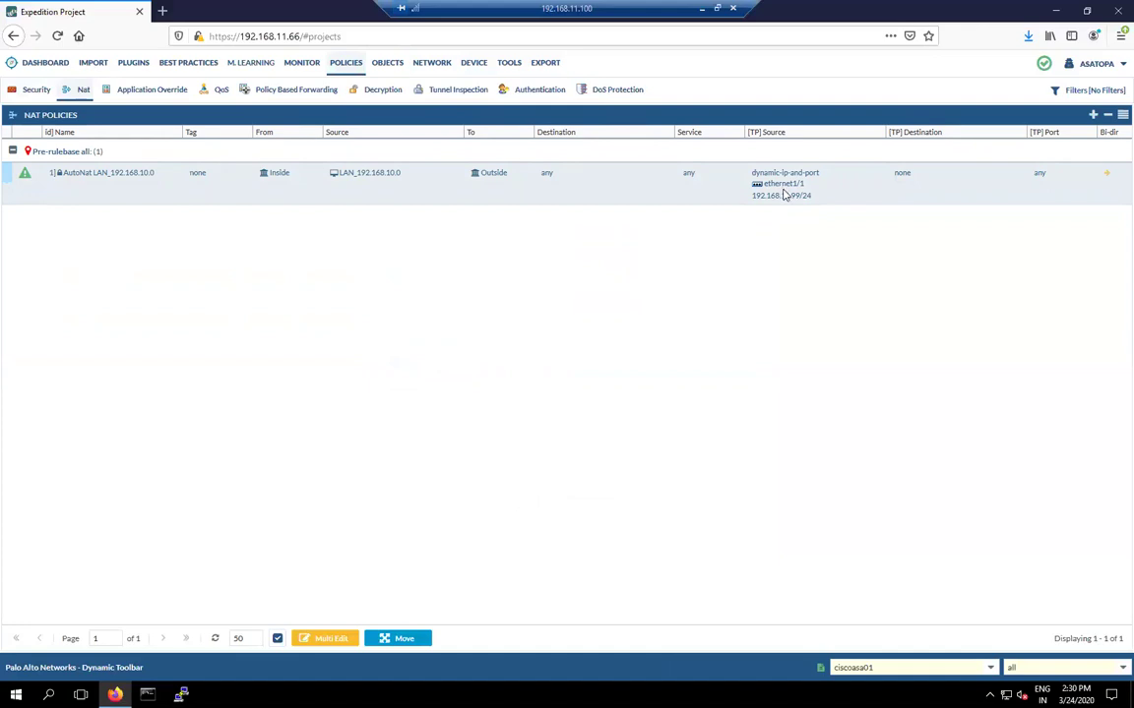
Step: Inspect vr_vsys1's interfaces and its default static route via 192.168.11.249, then close the editor
left_click(431, 65)
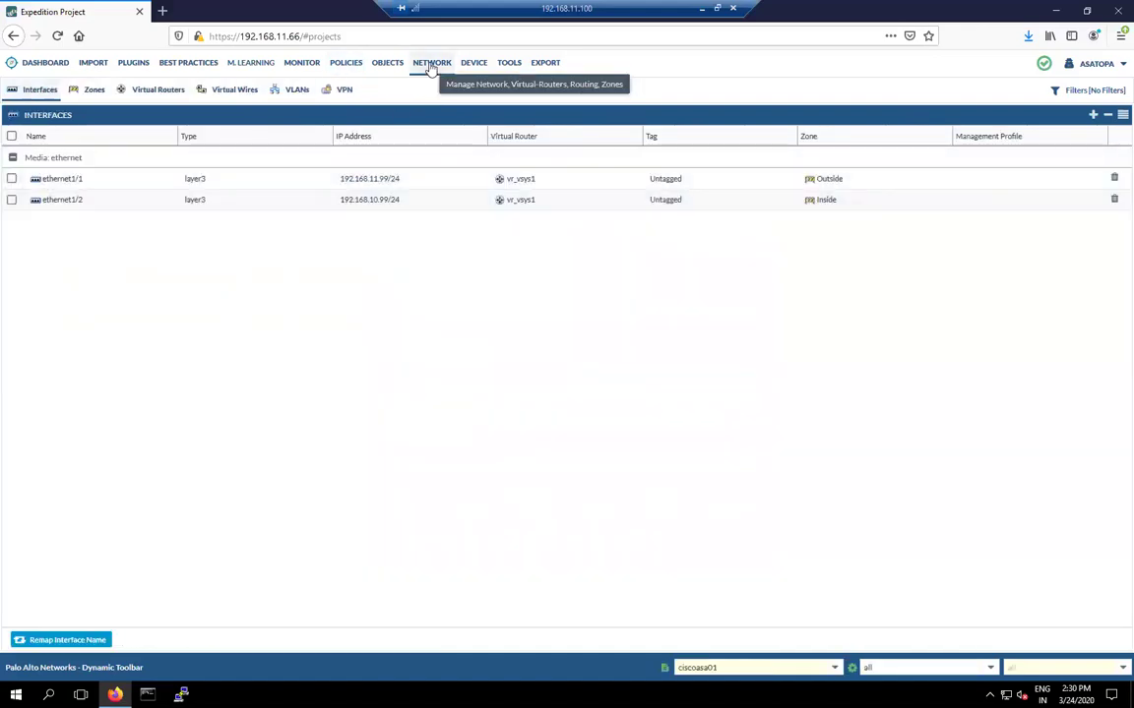
left_click(156, 91)
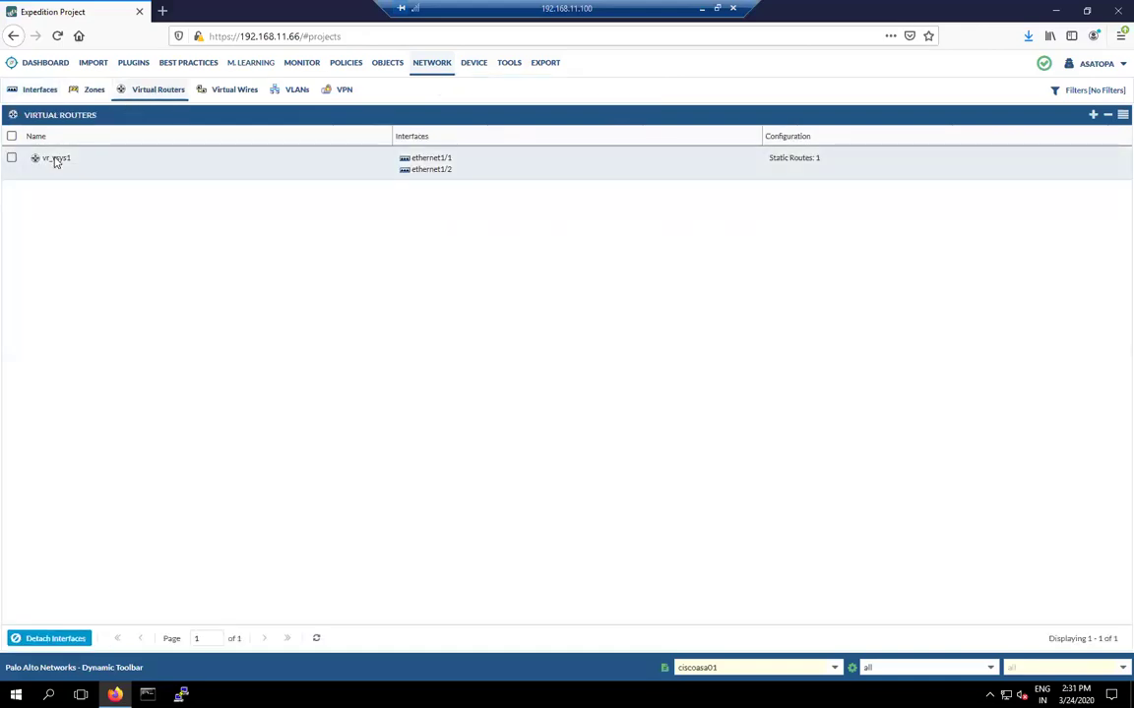
double_click(56, 162)
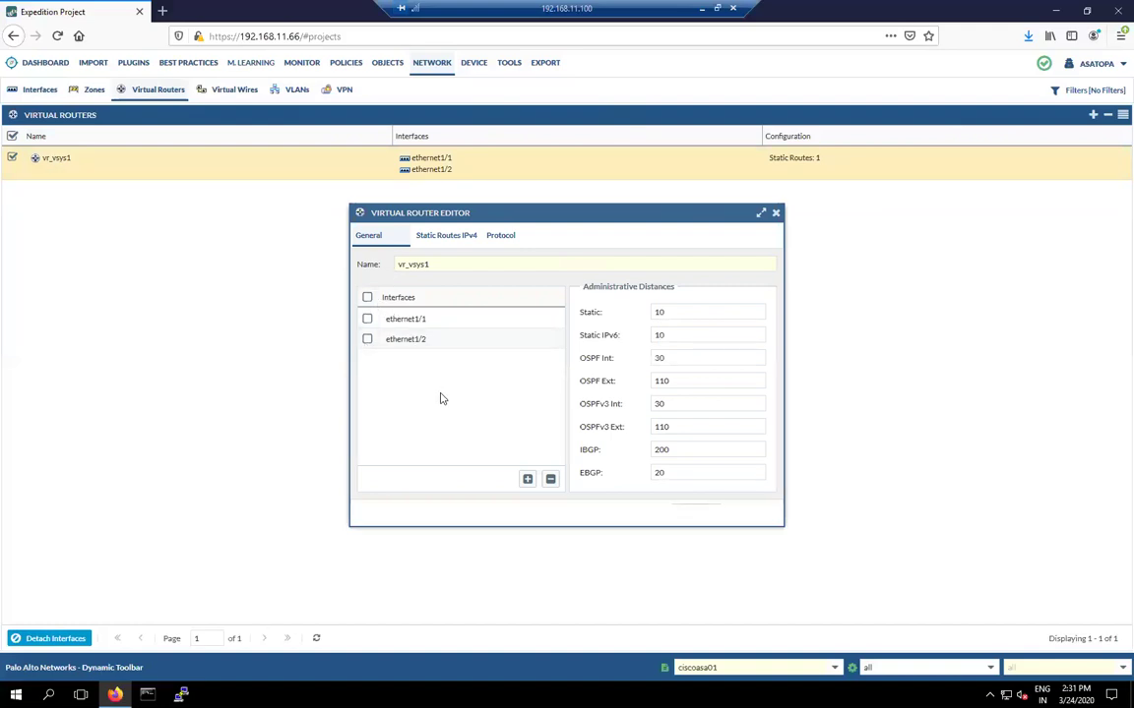
left_click(441, 238)
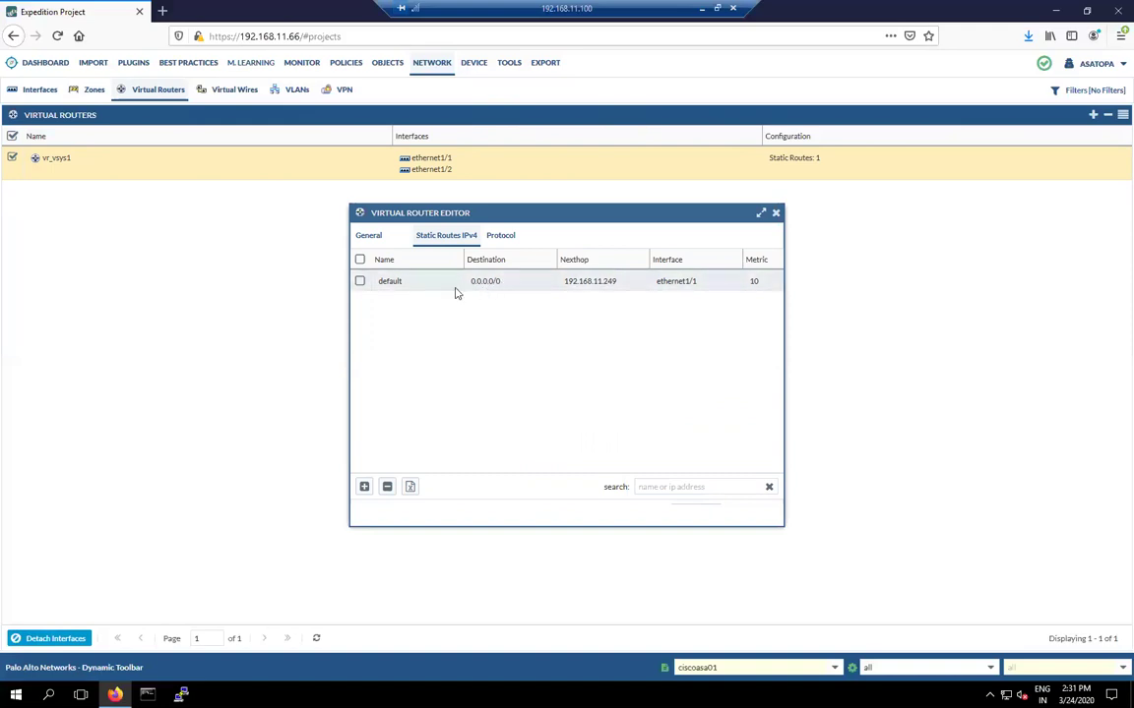
left_click(776, 212)
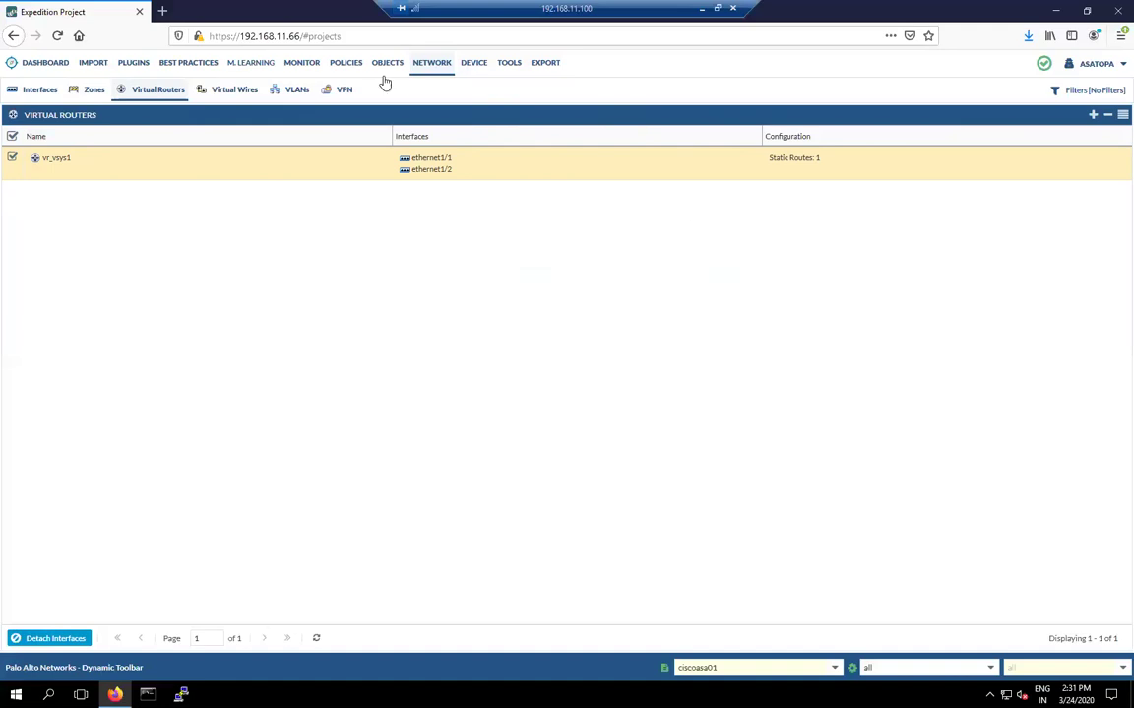
Step: Review the security policies, then return to the interfaces list with ethernet1/1 Outside and ethernet1/2 Inside
left_click(347, 65)
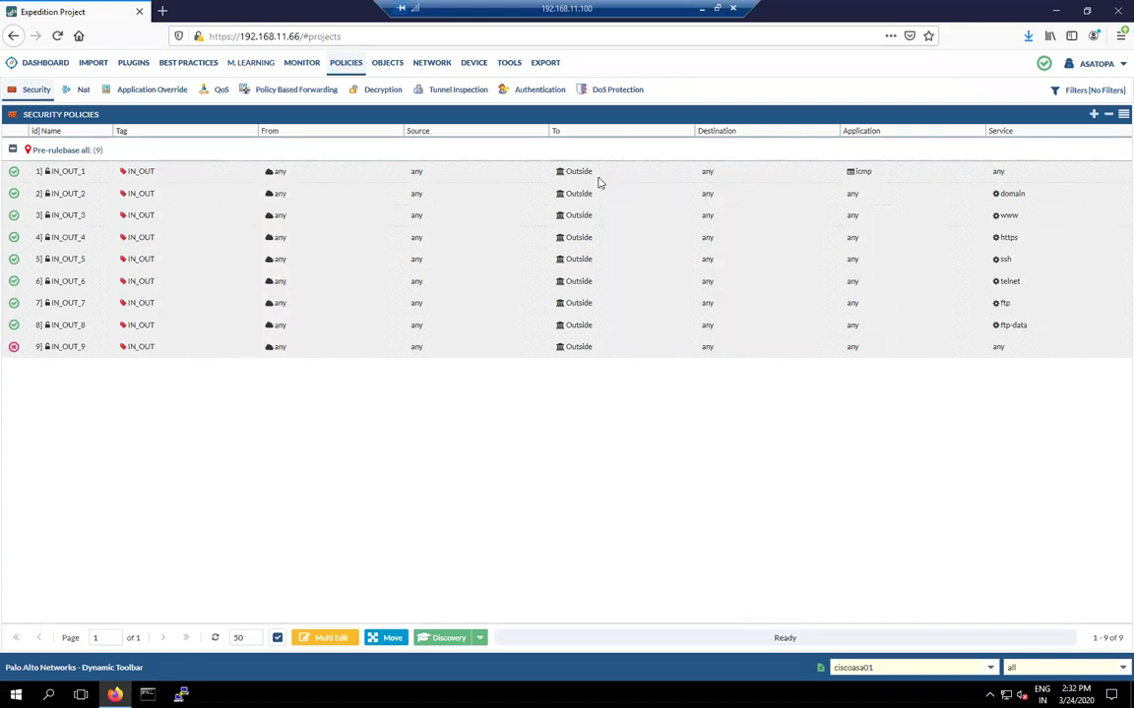
left_click(438, 67)
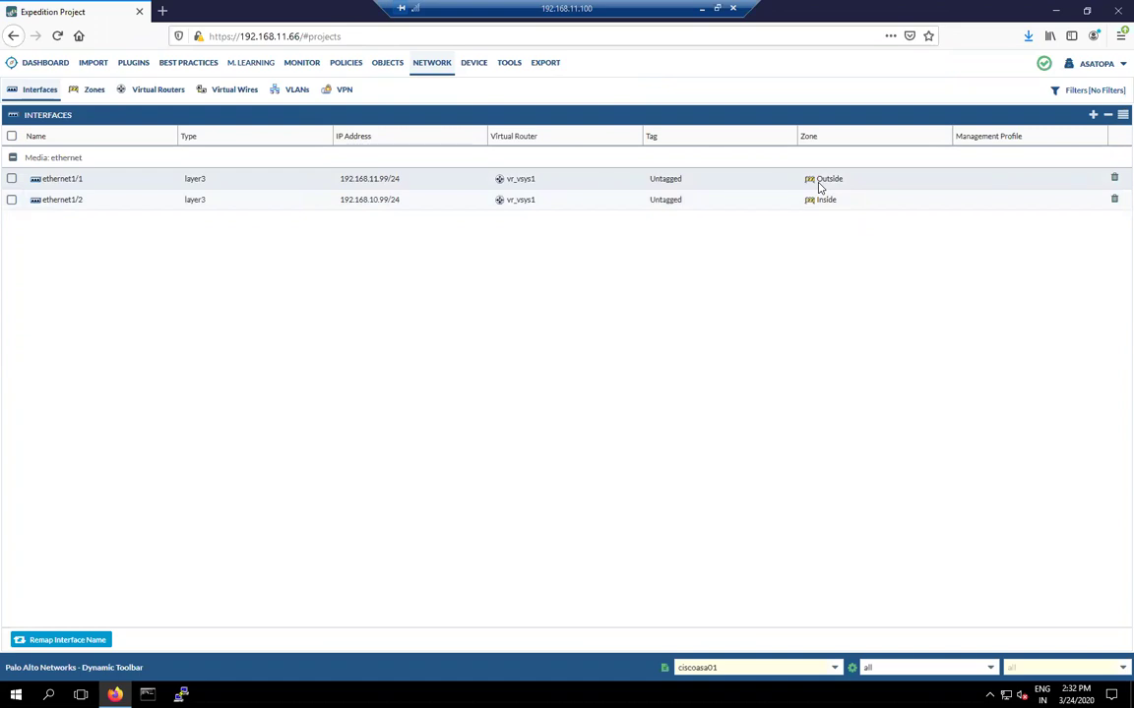
Step: In Export Mappings, map ciscoasa01's Interfaces and Virtual Routers into PAN_01's Network section
left_click(546, 64)
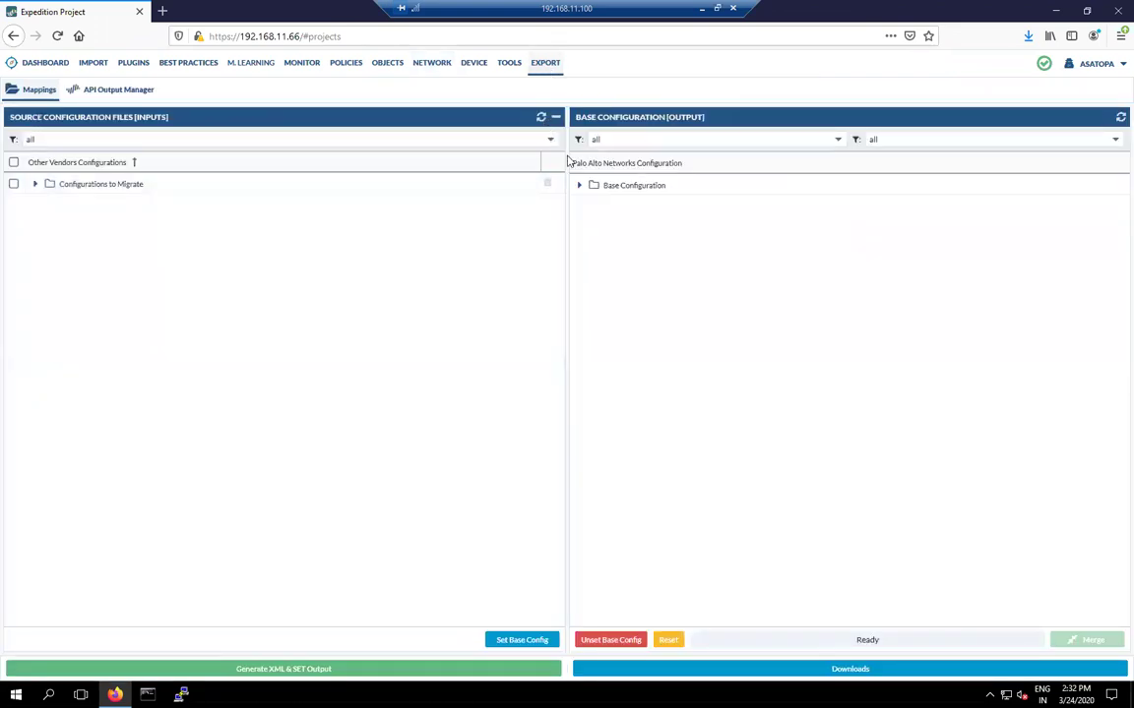
left_click(579, 187)
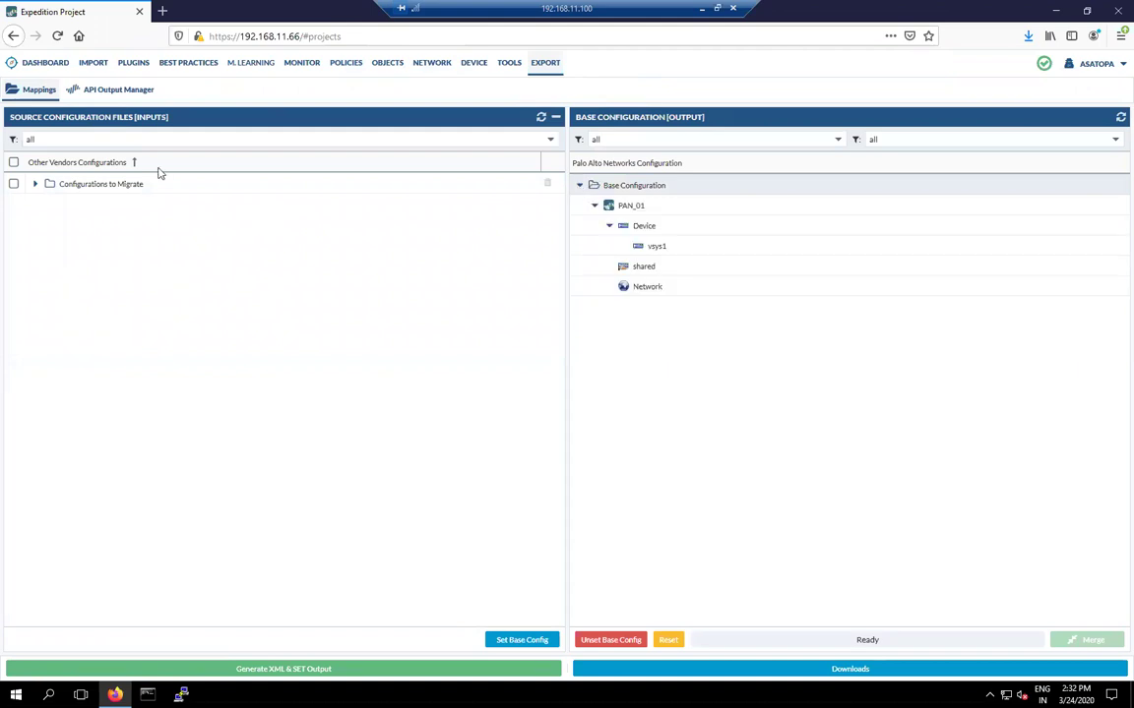
left_click(36, 186)
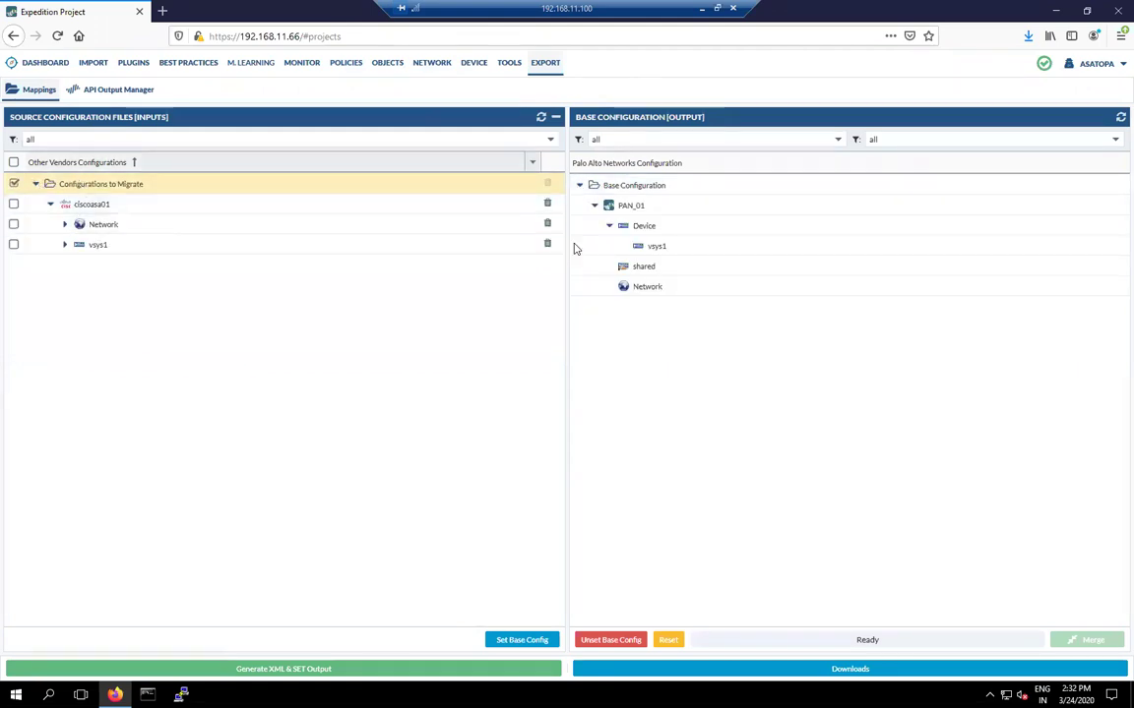
left_click(66, 226)
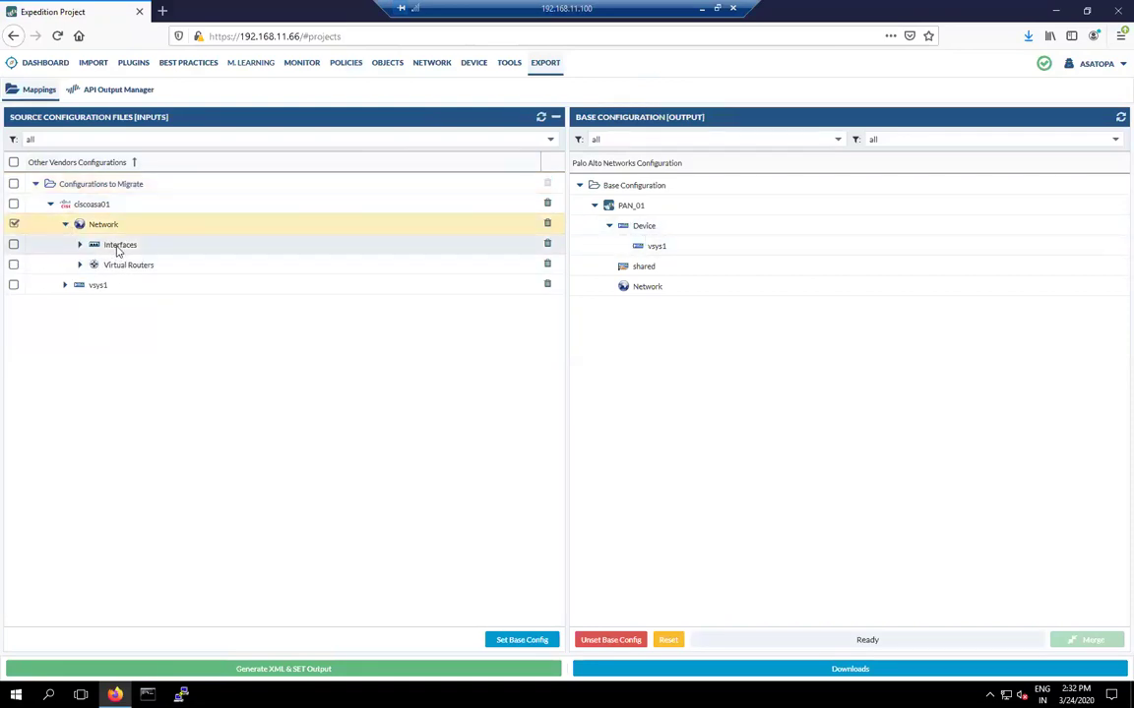
left_click_drag(123, 246, 665, 286)
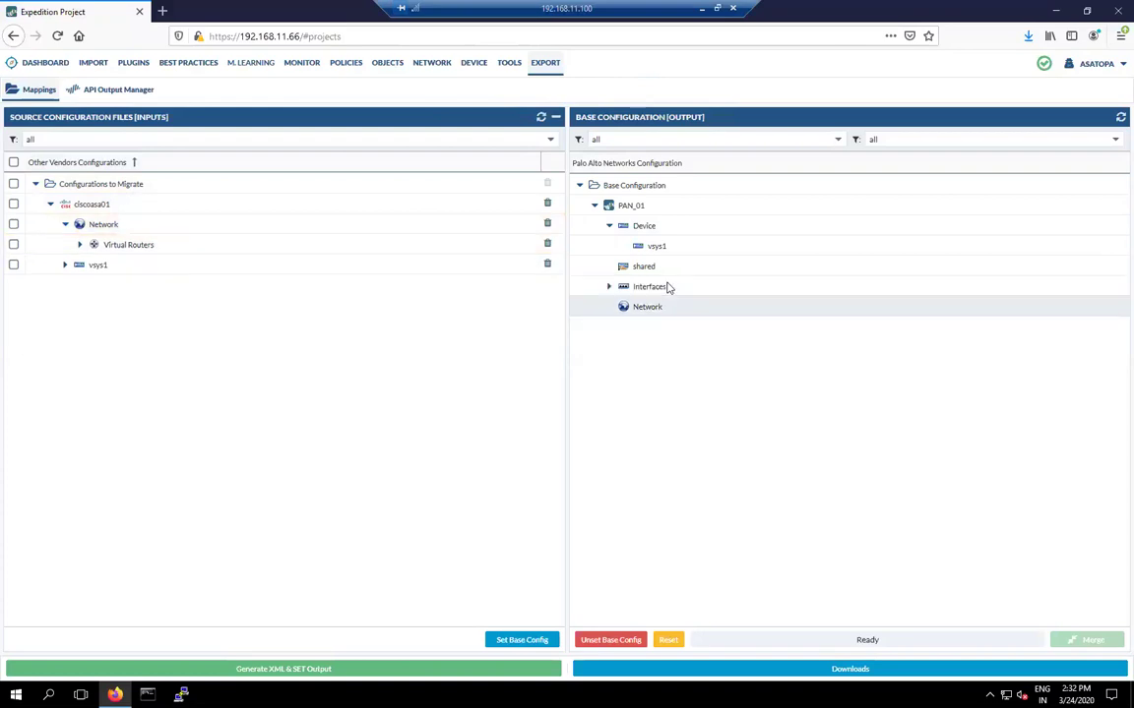
left_click(66, 226)
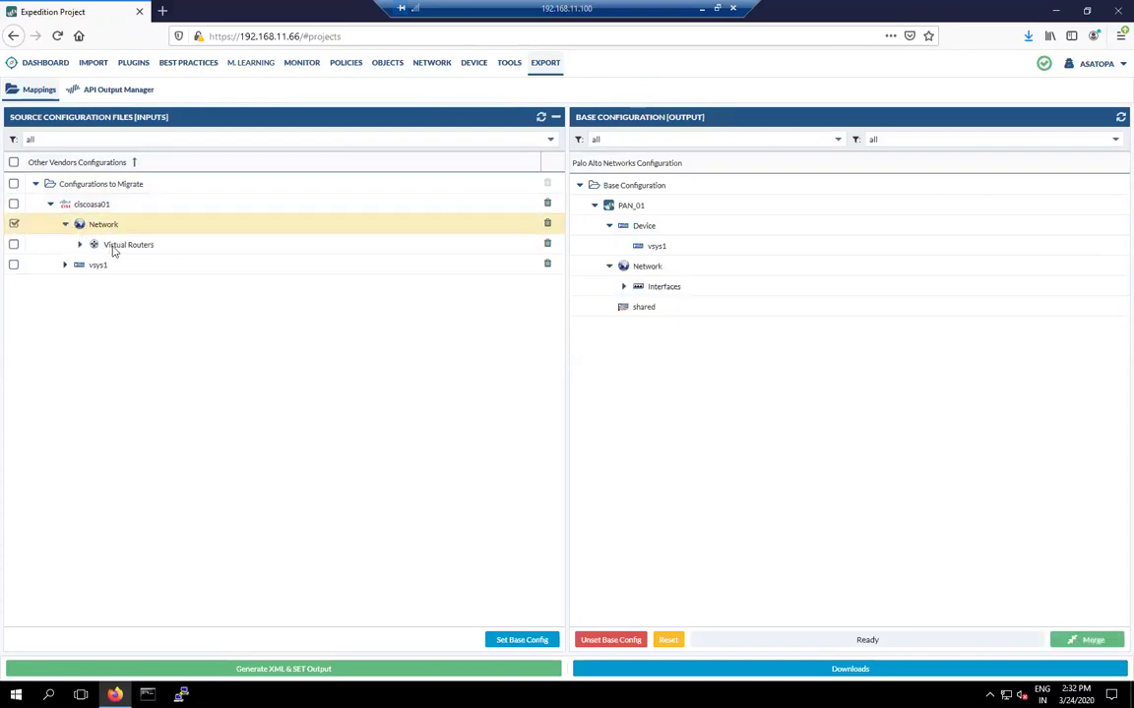
left_click_drag(111, 248, 695, 287)
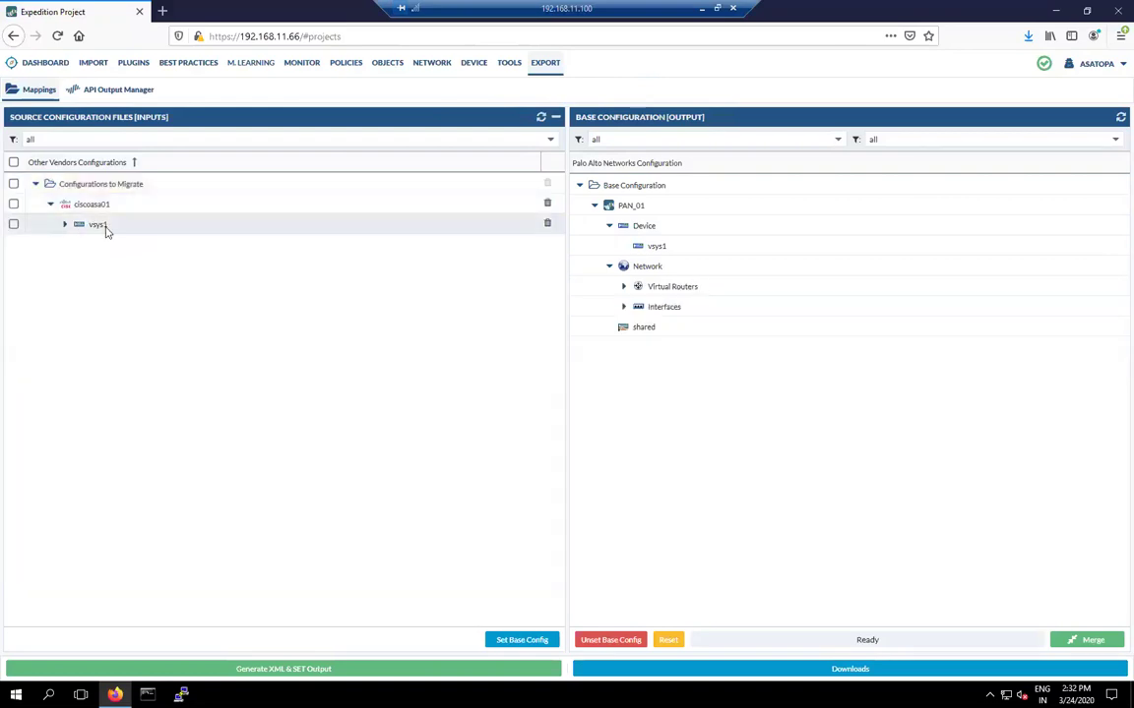
Step: Map Objects, Policies and Zones into PAN_01's vsys1, then merge the configuration
left_click(65, 225)
left_click_drag(102, 250, 679, 249)
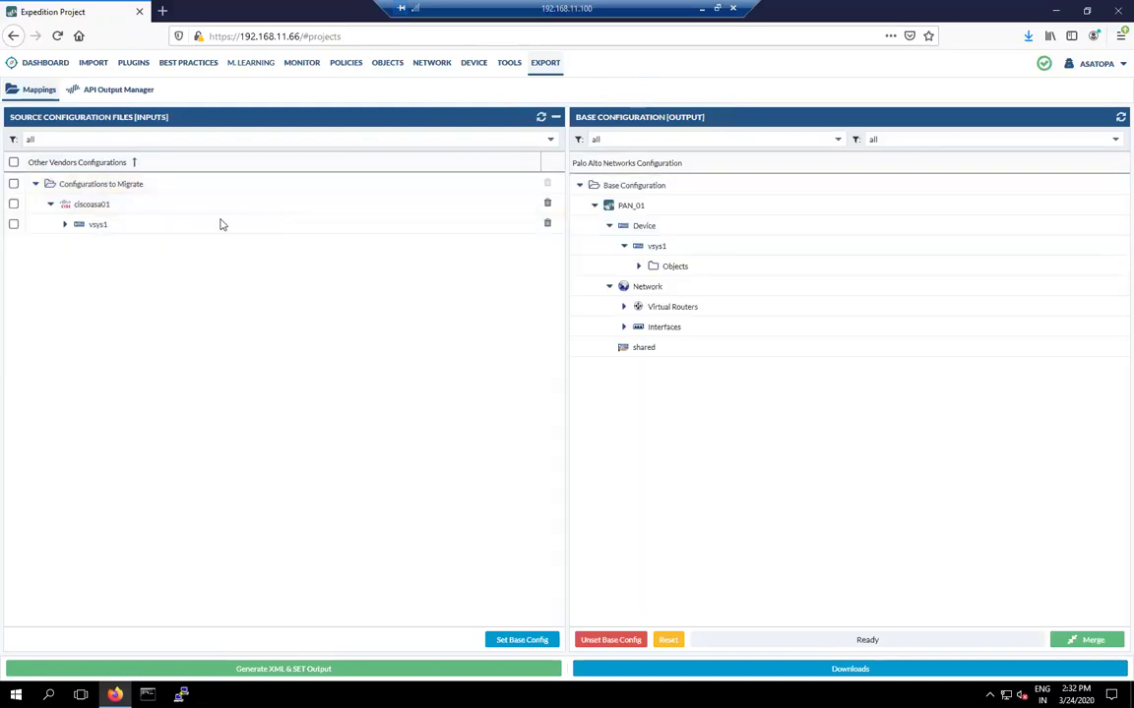
left_click(63, 227)
left_click_drag(93, 244, 711, 262)
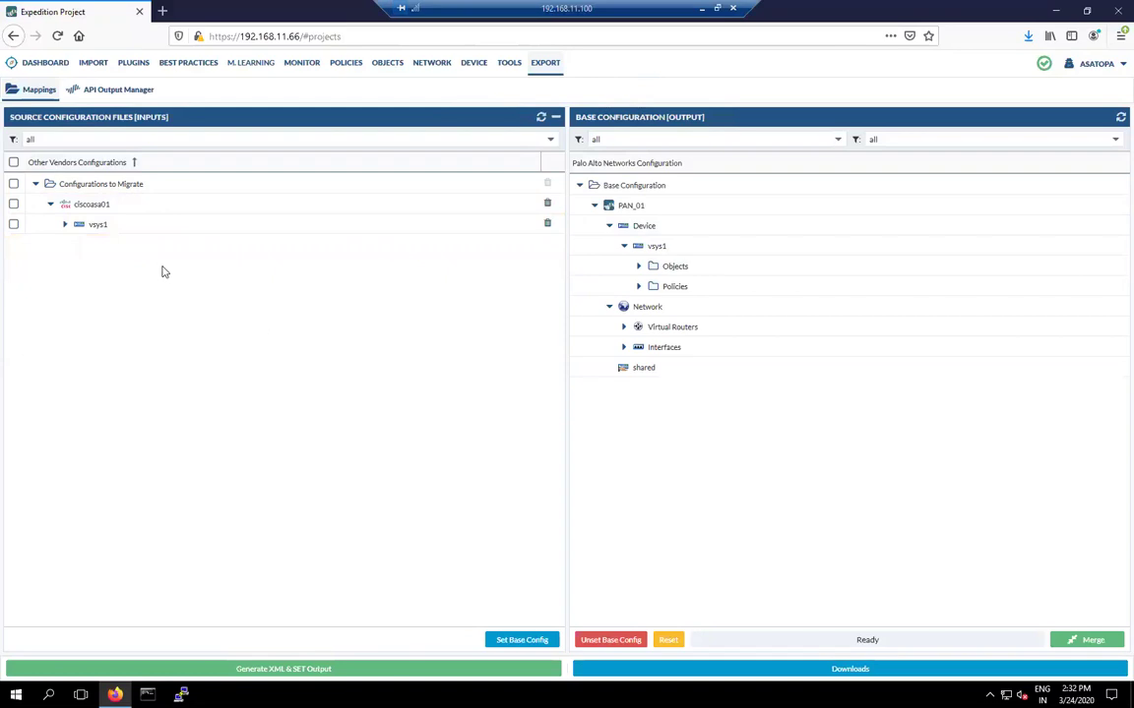
left_click(64, 225)
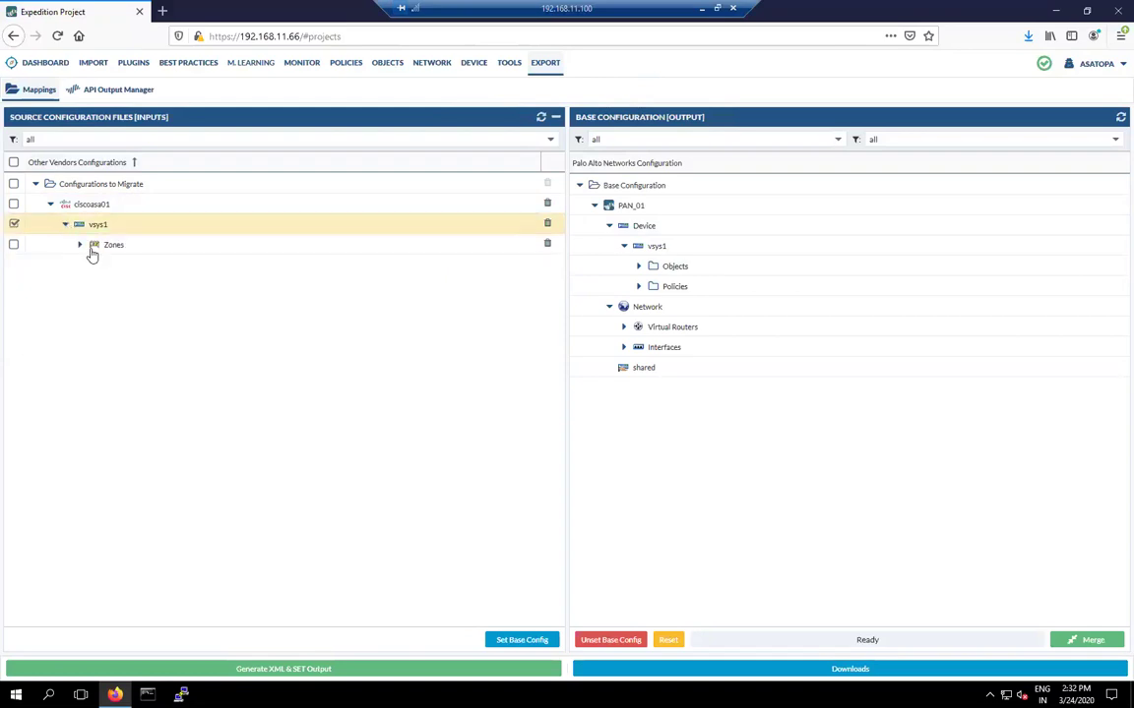
left_click_drag(91, 251, 693, 277)
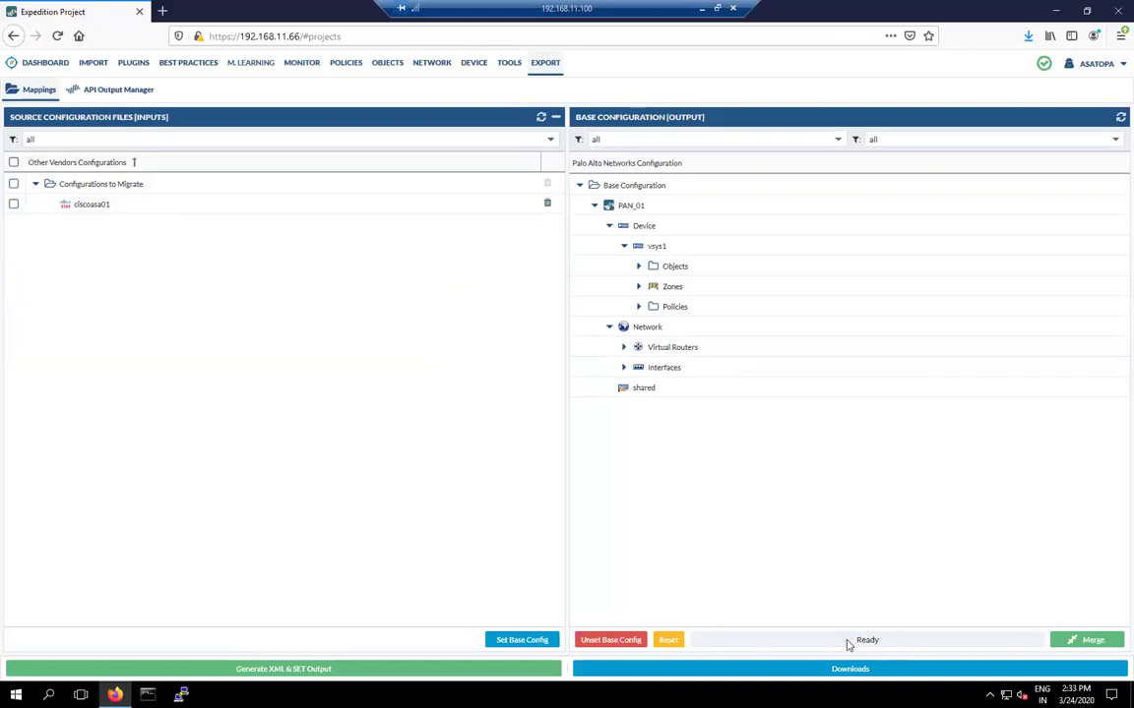
left_click(1087, 642)
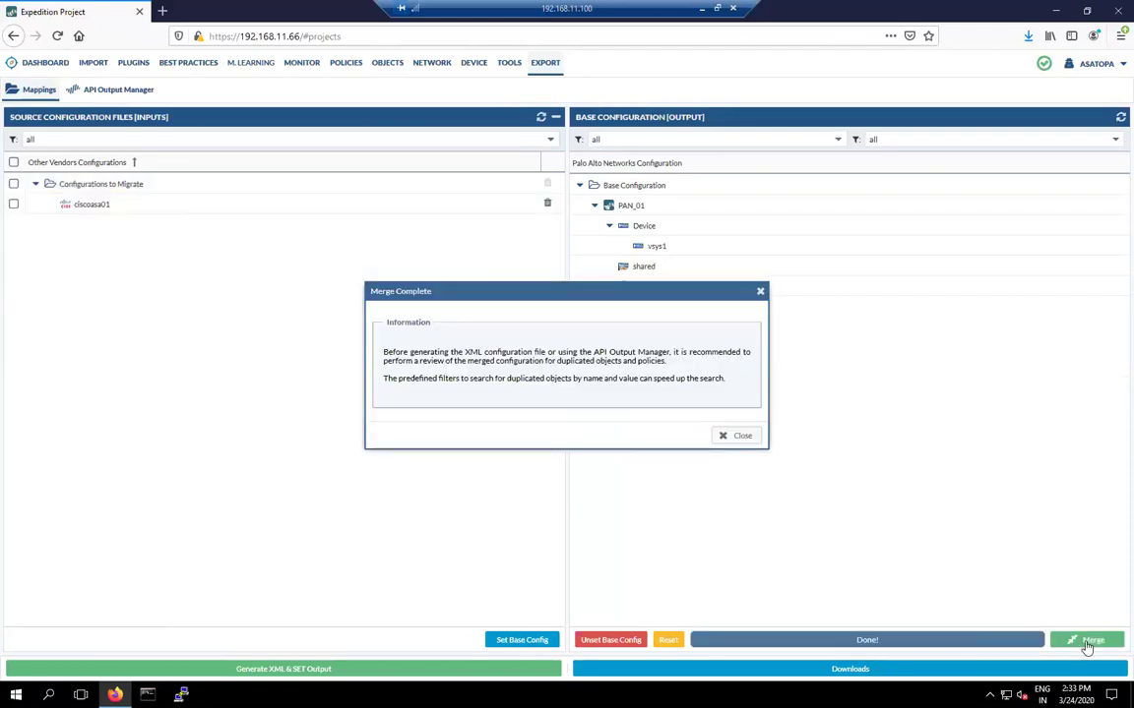
Step: Dismiss the merge notice, generate the XML and SET output, and download MT-ASATOPA.xml
left_click(728, 436)
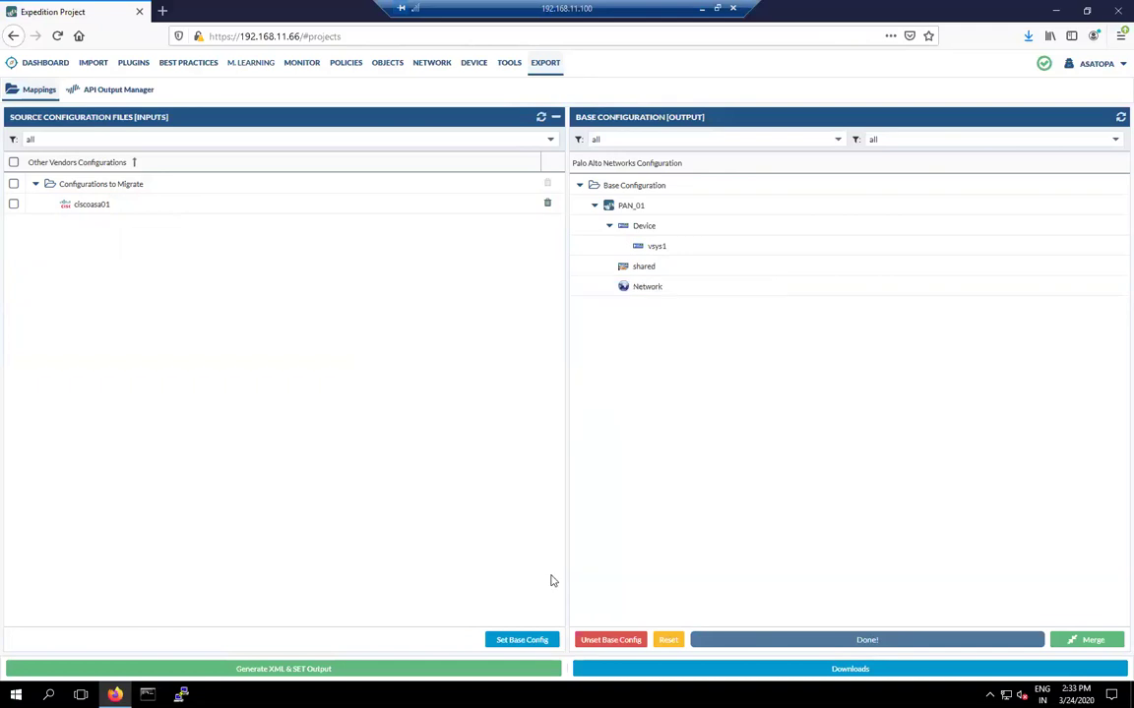
left_click(300, 670)
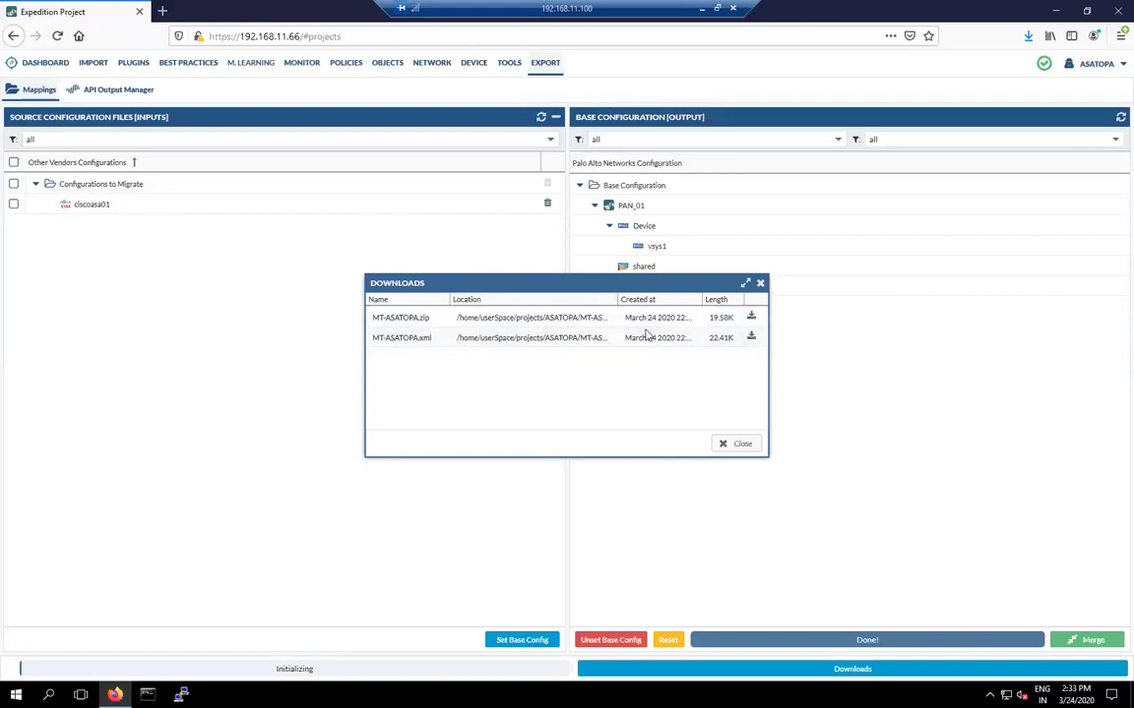
left_click(752, 340)
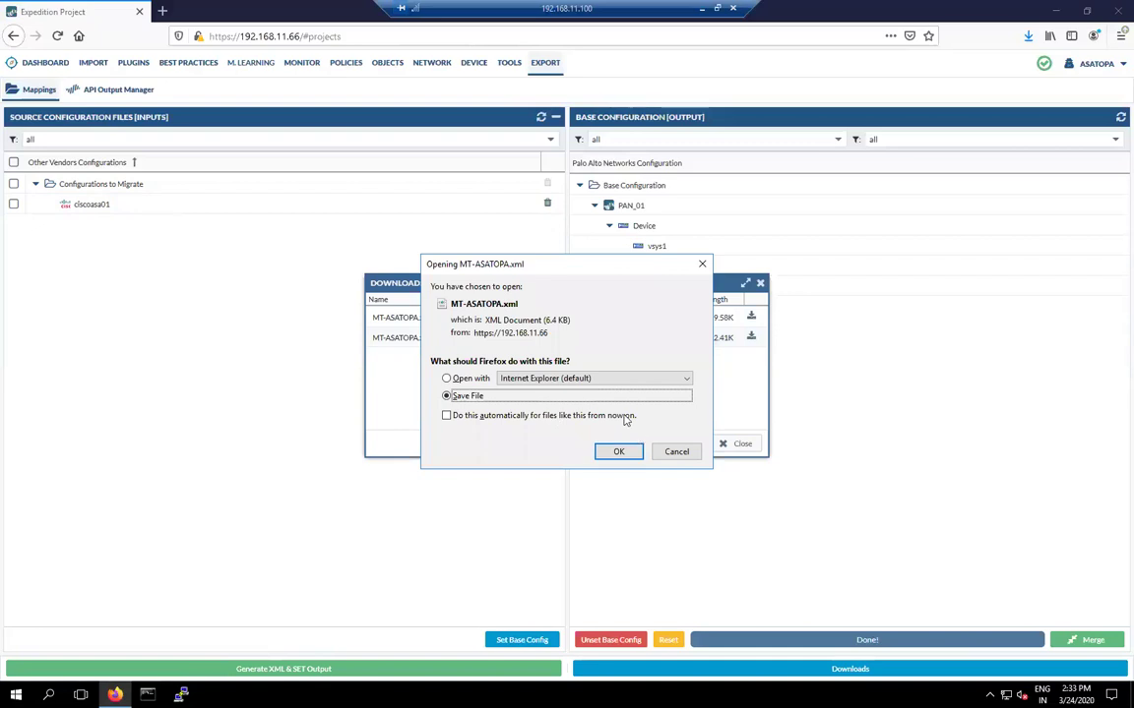
Step: Save MT-ASATOPA.xml to the computer, close the downloads list, and open the Start menu
left_click(616, 454)
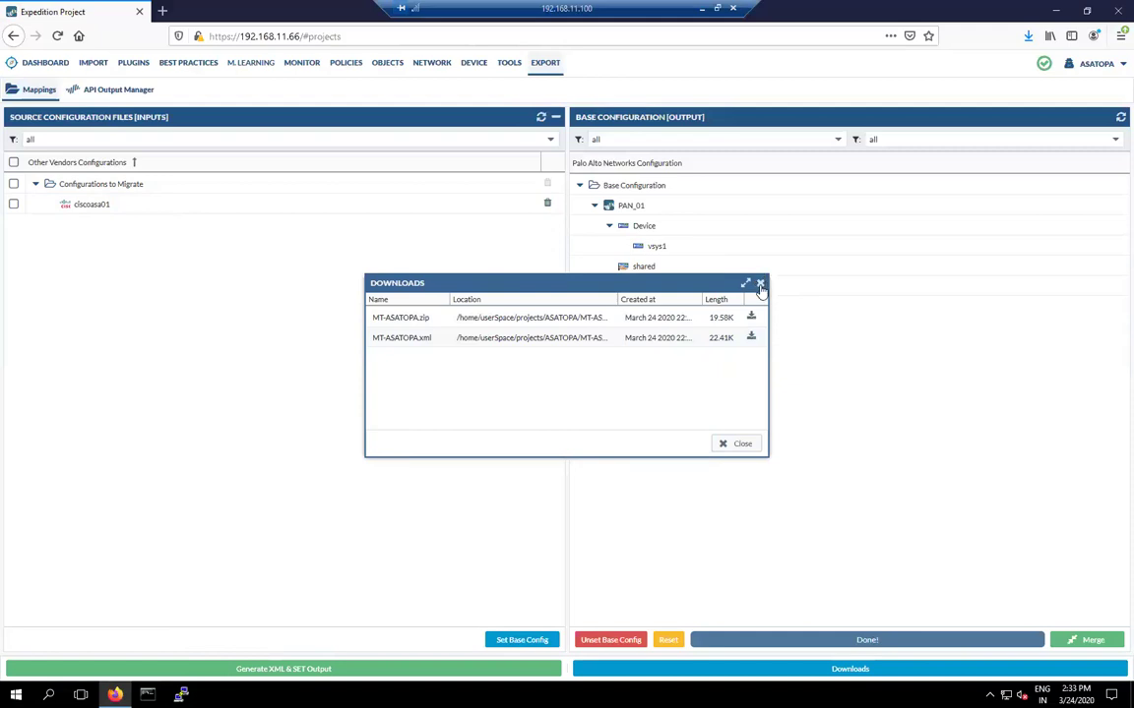
left_click(761, 283)
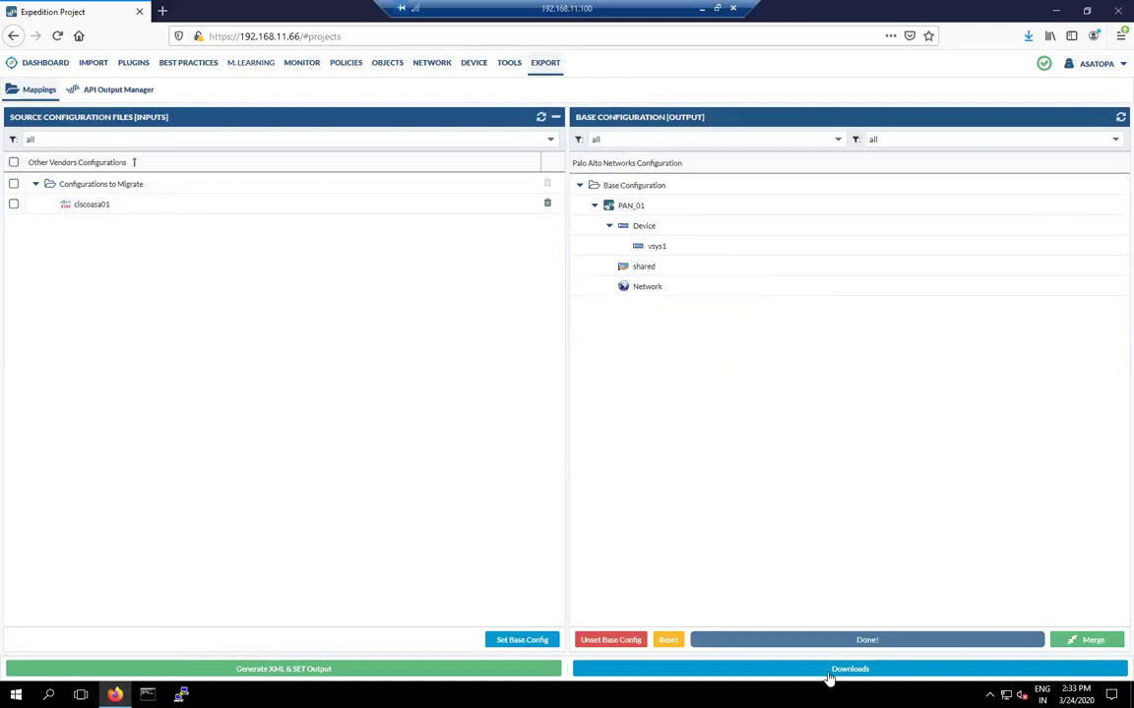
left_click(778, 669)
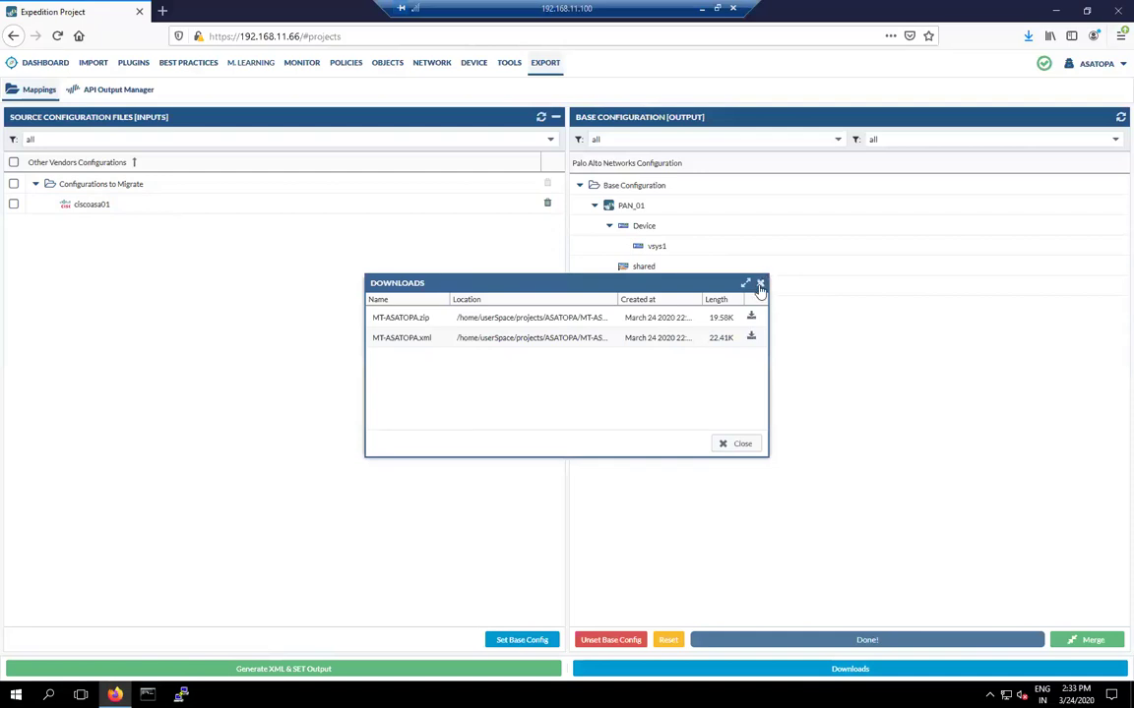
left_click(760, 283)
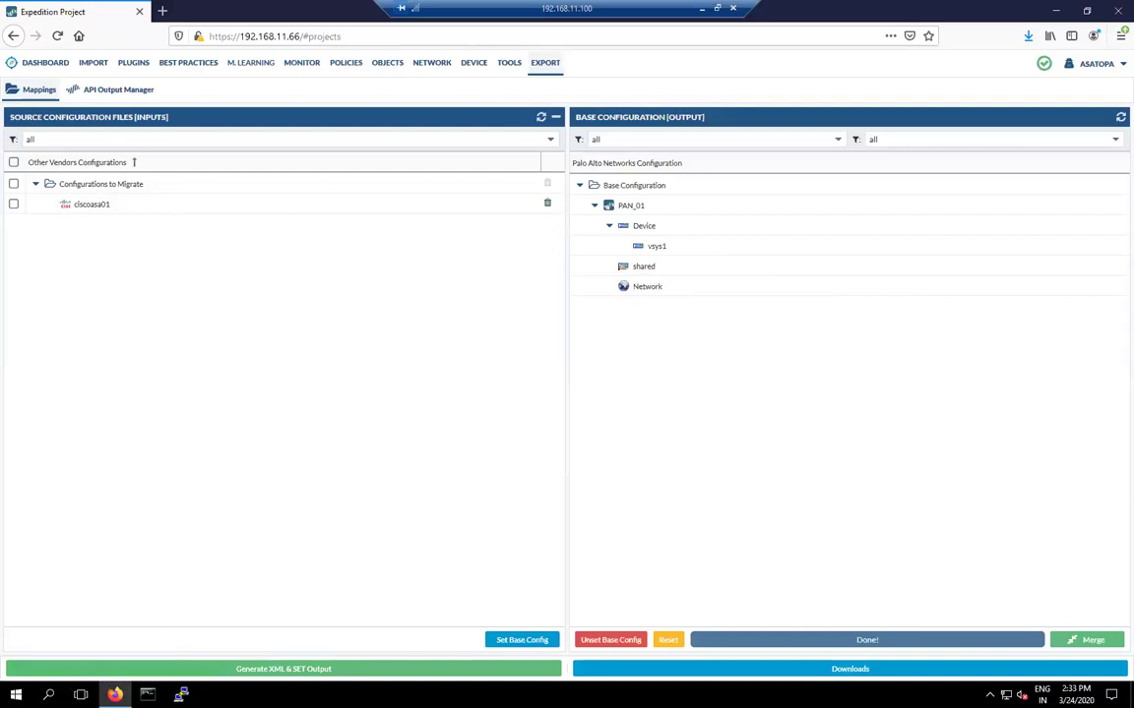
left_click(16, 695)
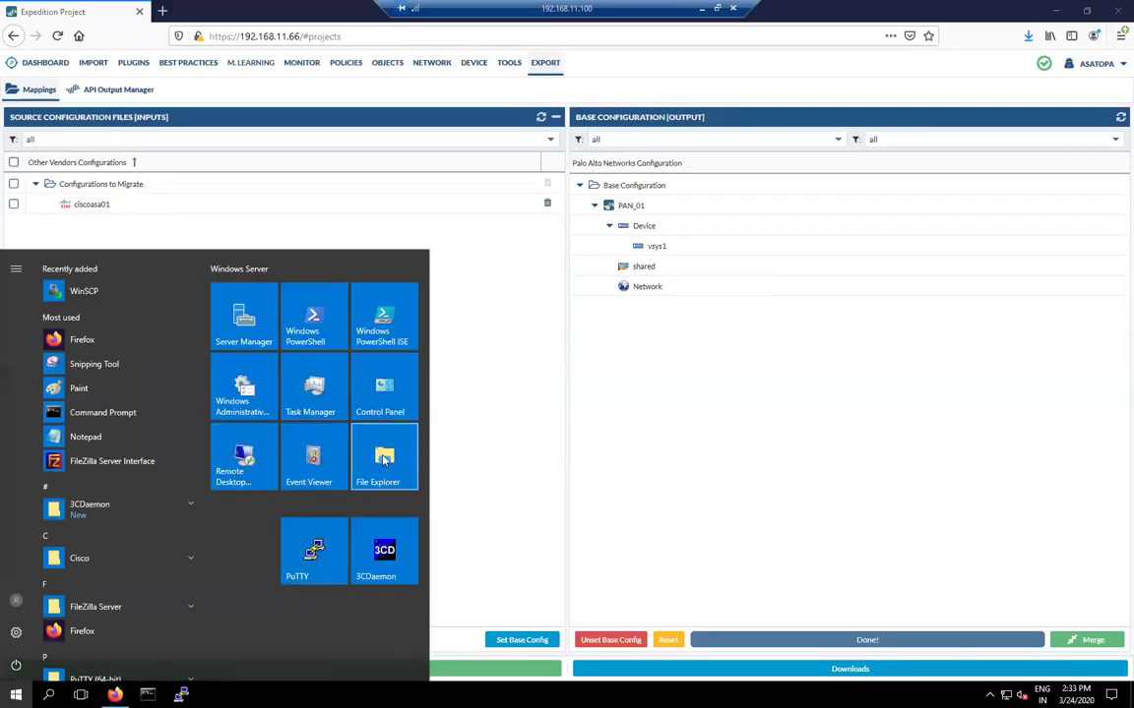
Step: Confirm the 23 KB MT-ASATOPA.xml in File Explorer's Downloads folder, then close the window
left_click(384, 461)
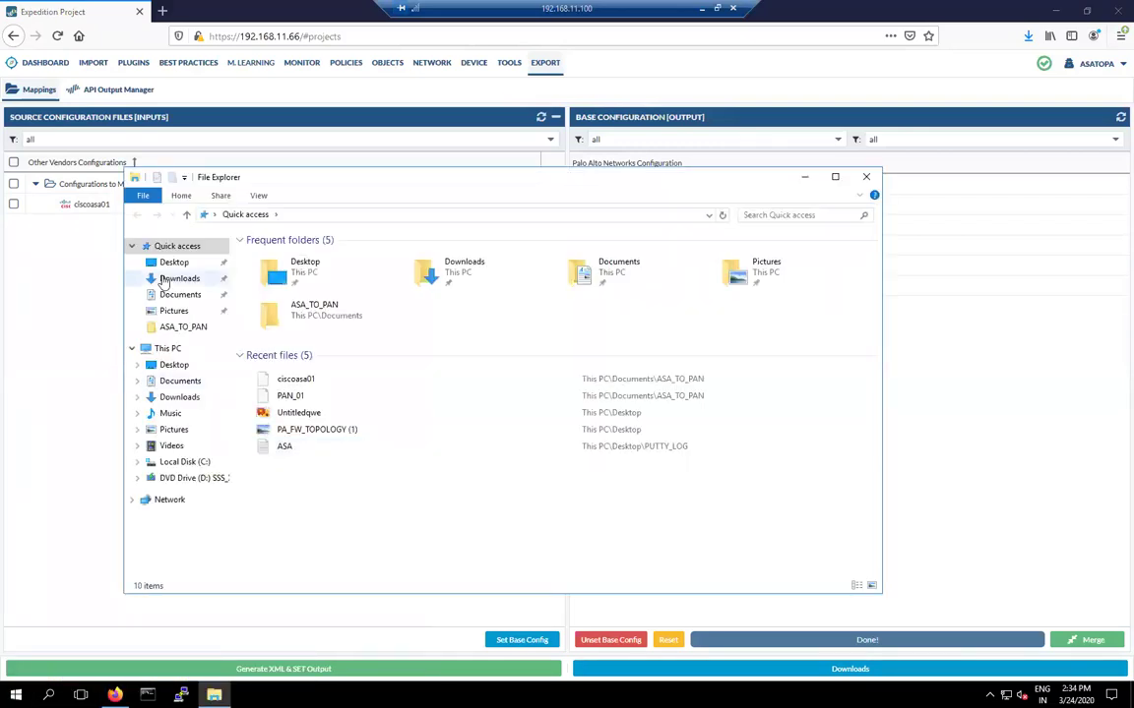
left_click(168, 279)
left_click(325, 269)
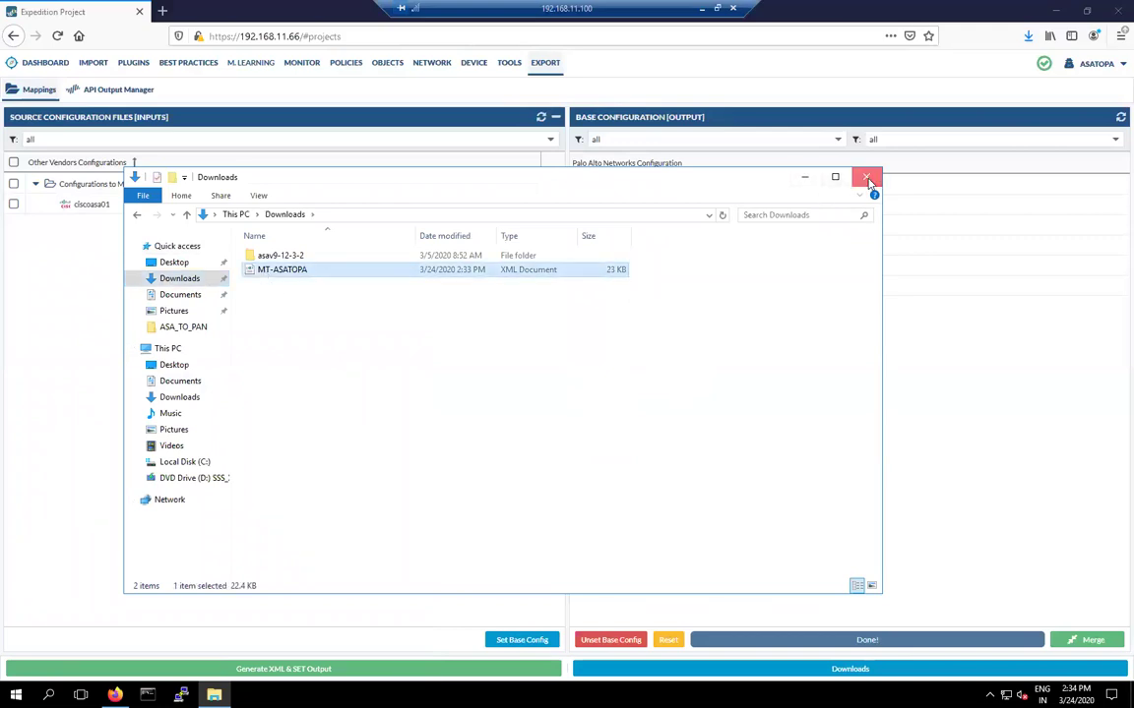
left_click(866, 180)
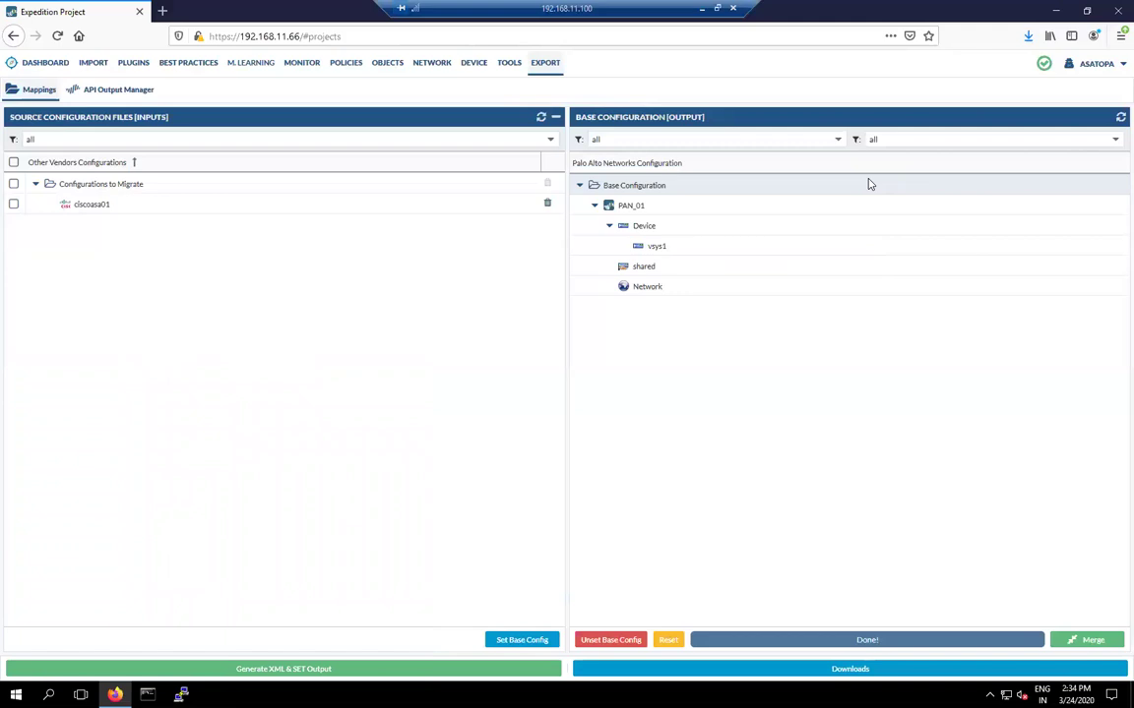